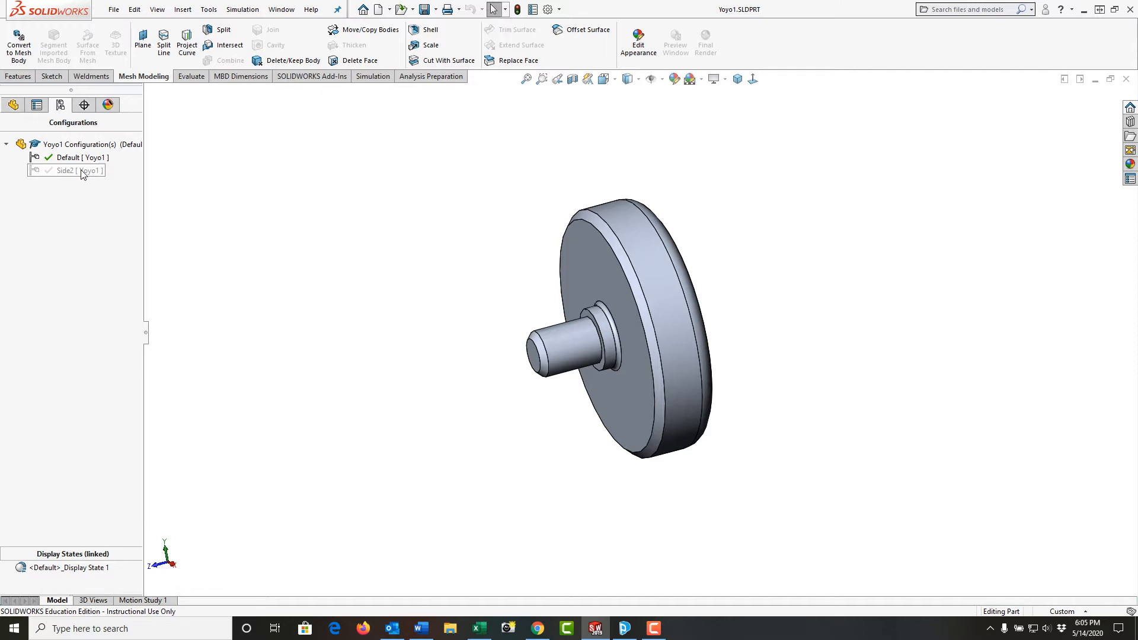
- Compare the Side2 and Default configurations of the Yoyo1 part, ending on Default
{"action": "double_click", "coordinate": [85, 171]}
{"action": "double_click", "coordinate": [82, 157]}
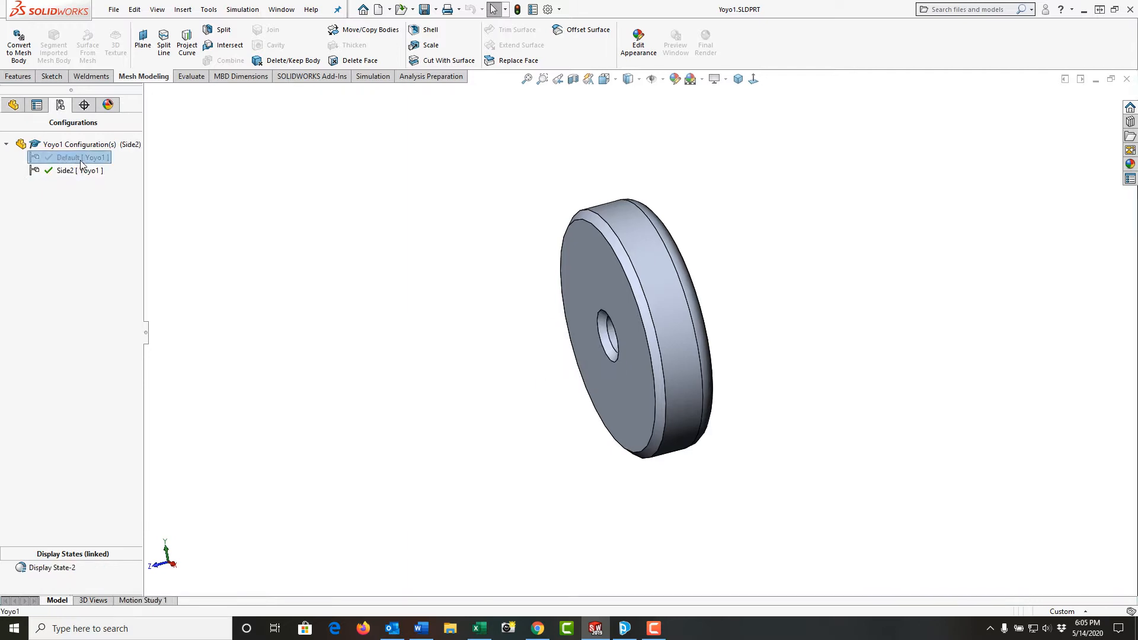
{"action": "double_click", "coordinate": [86, 171]}
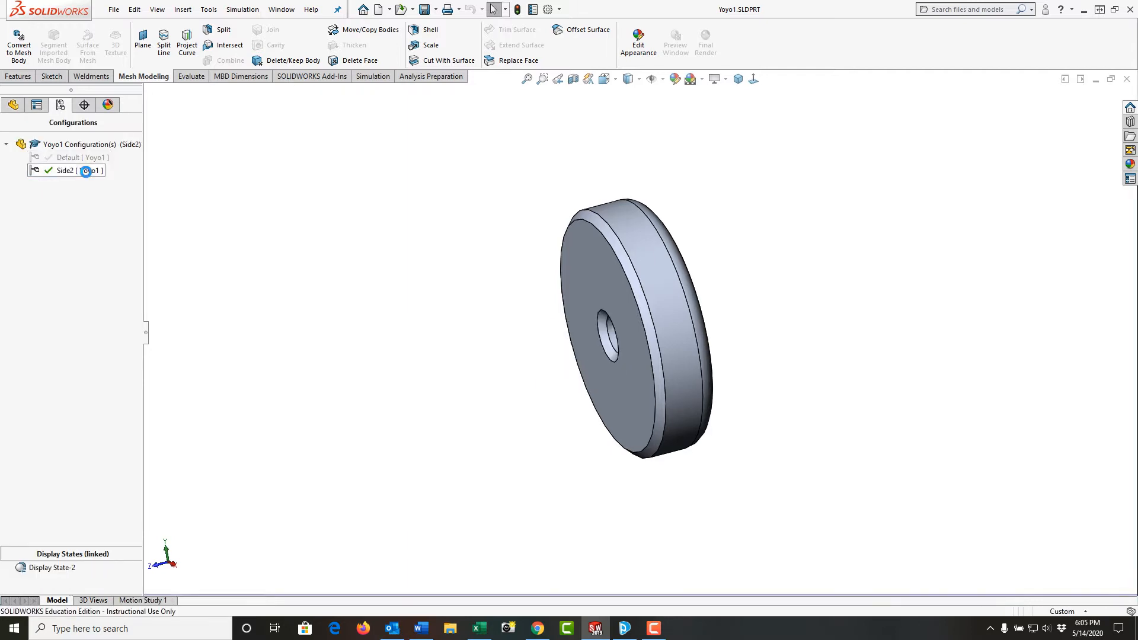
{"action": "double_click", "coordinate": [83, 157]}
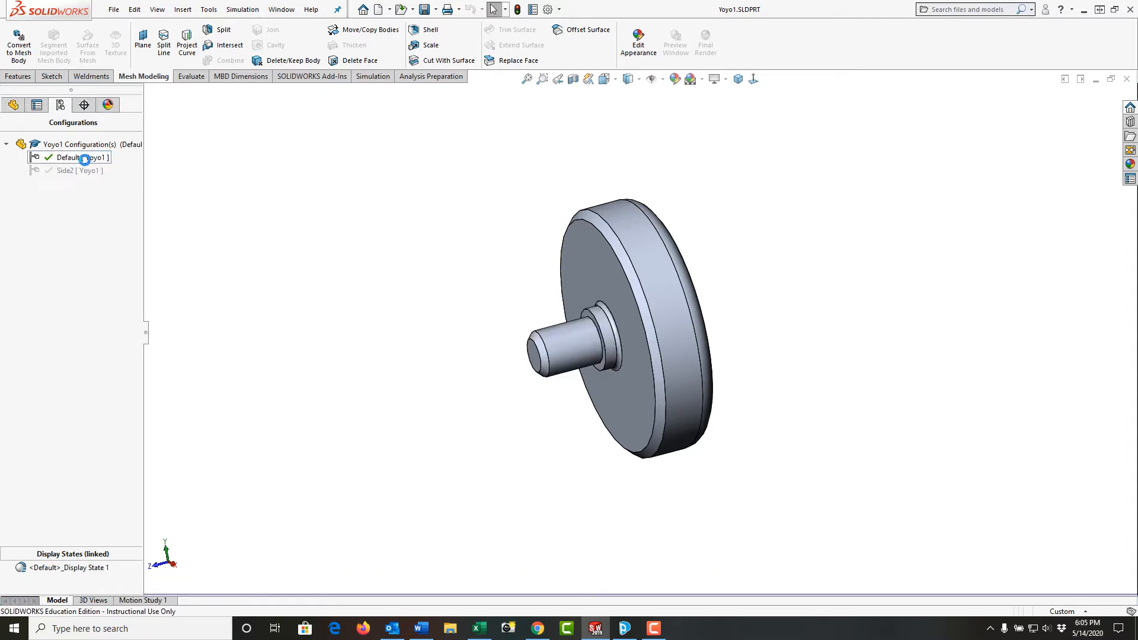
- Rebuild and save the Yoyo1 part with the Default configuration active
{"action": "left_click", "coordinate": [90, 159]}
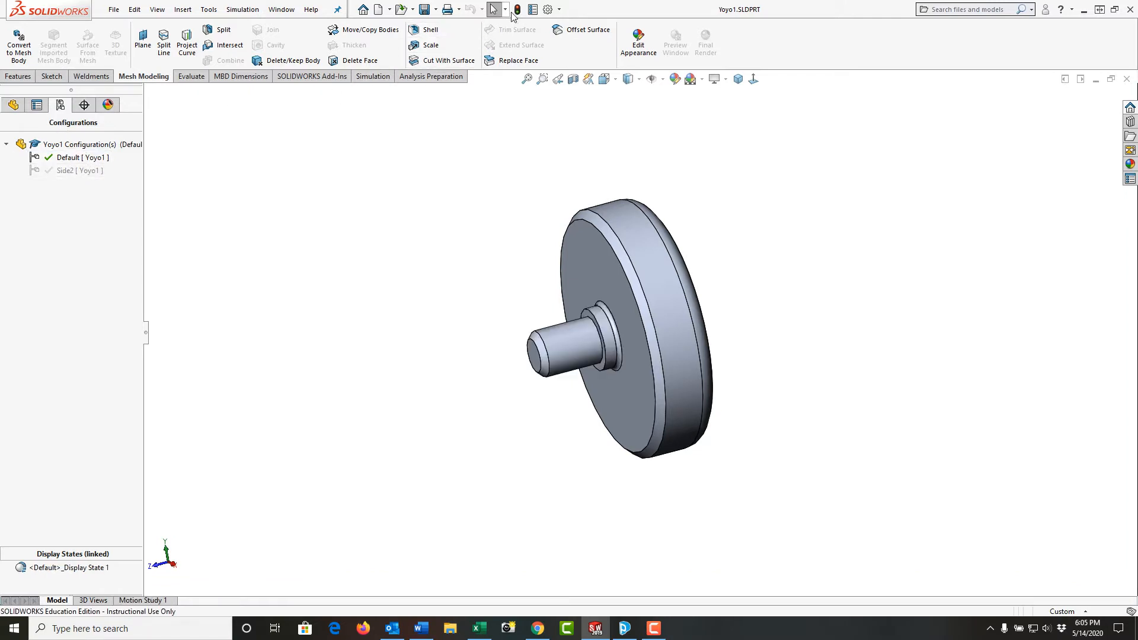
{"action": "left_click", "coordinate": [518, 10]}
{"action": "left_click", "coordinate": [425, 9]}
- Switch to GrabCAD Print and add the Yoyo1.SLDPRT model to the new project
{"action": "left_click", "coordinate": [625, 630]}
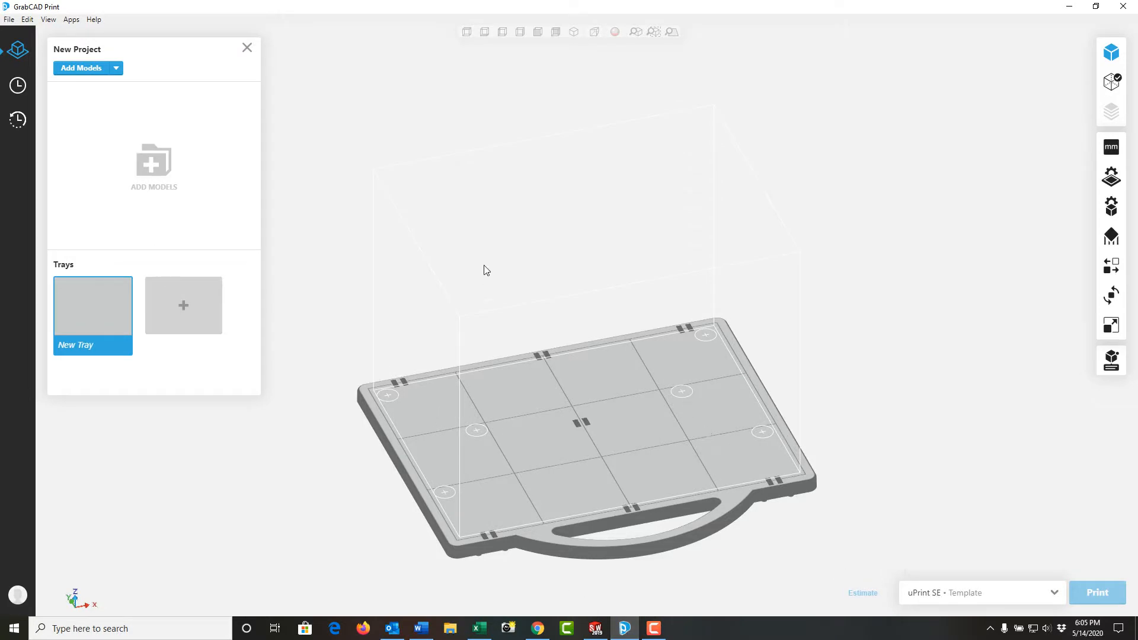
{"action": "left_click", "coordinate": [86, 69]}
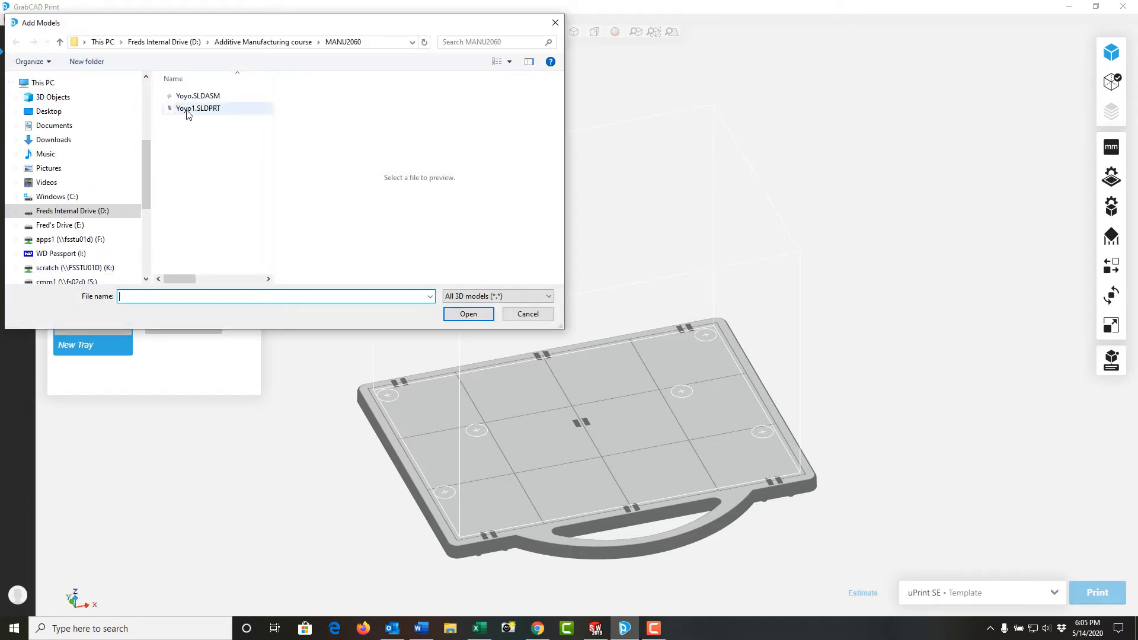
{"action": "left_click", "coordinate": [191, 111]}
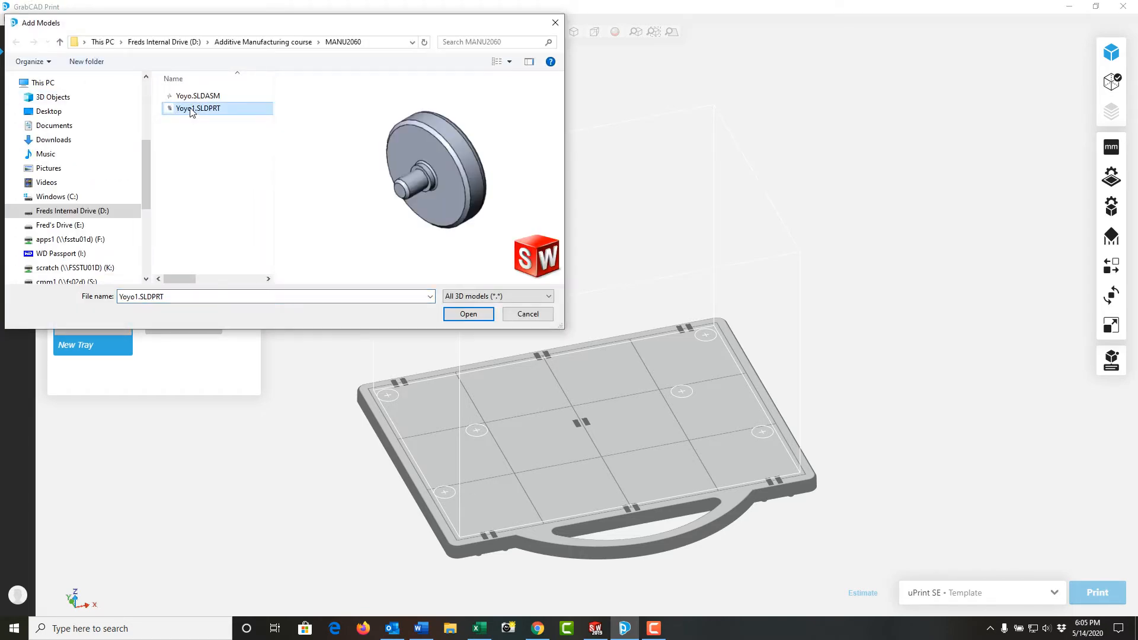
{"action": "left_click", "coordinate": [468, 313]}
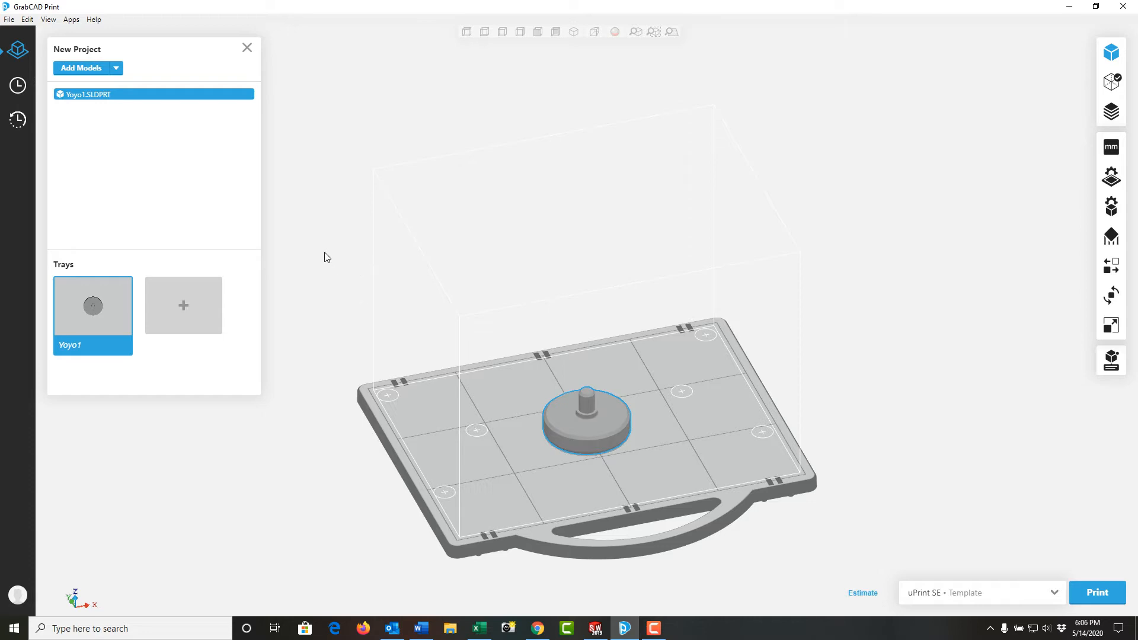
{"action": "right_click", "coordinate": [146, 96]}
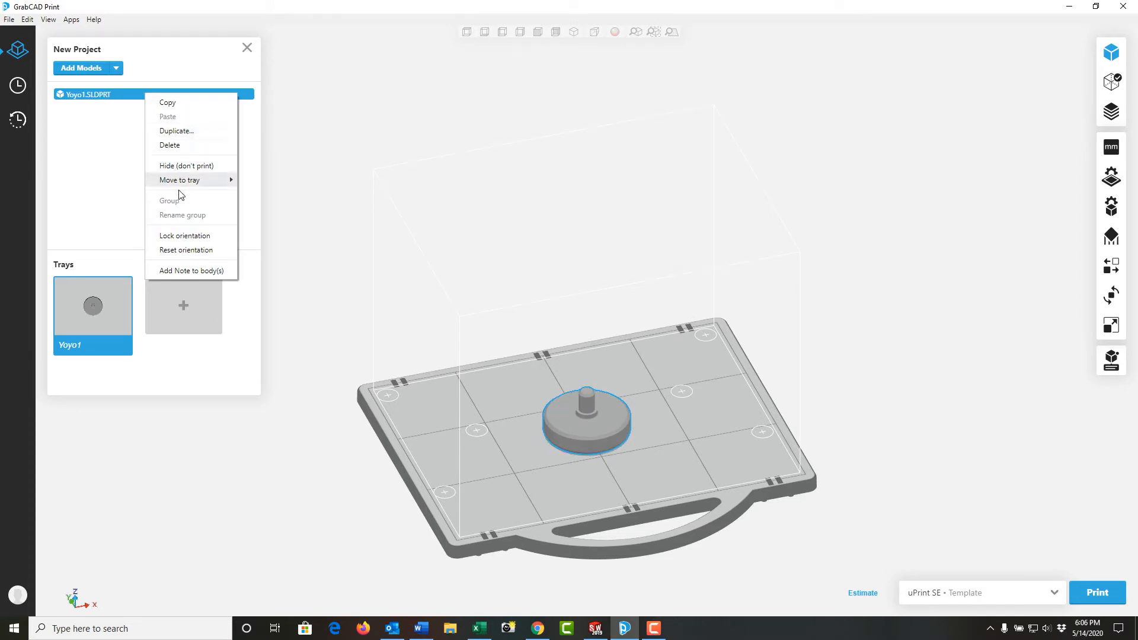
{"action": "left_click", "coordinate": [131, 126]}
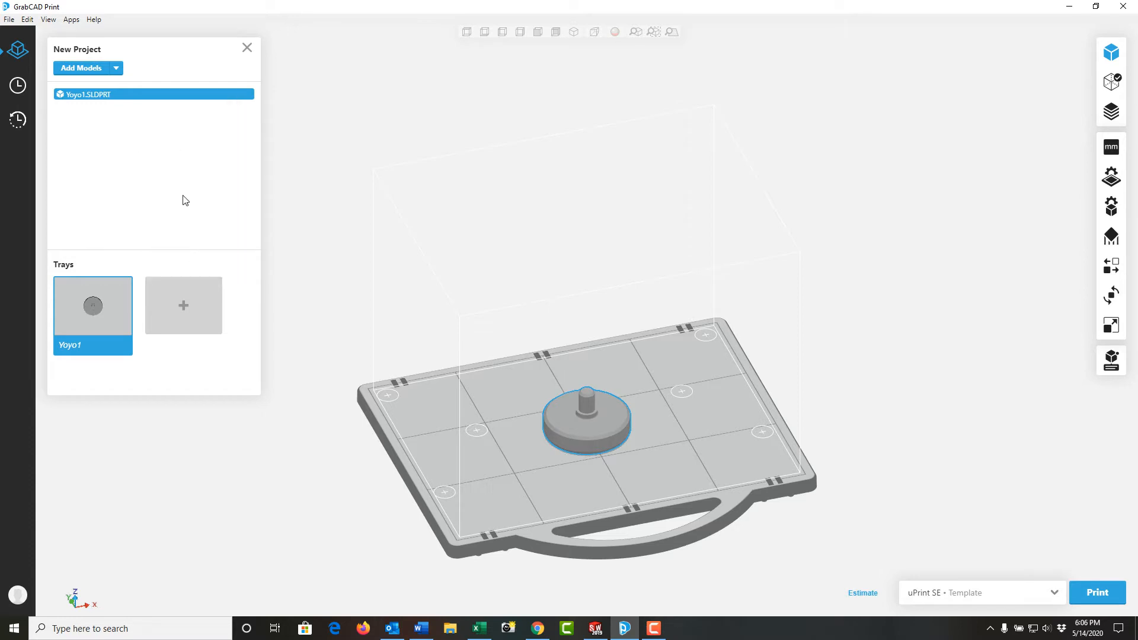
- Switch to SOLIDWORKS, activate the Side2 configuration of the Yoyo1 part and save it
{"action": "left_click", "coordinate": [595, 630]}
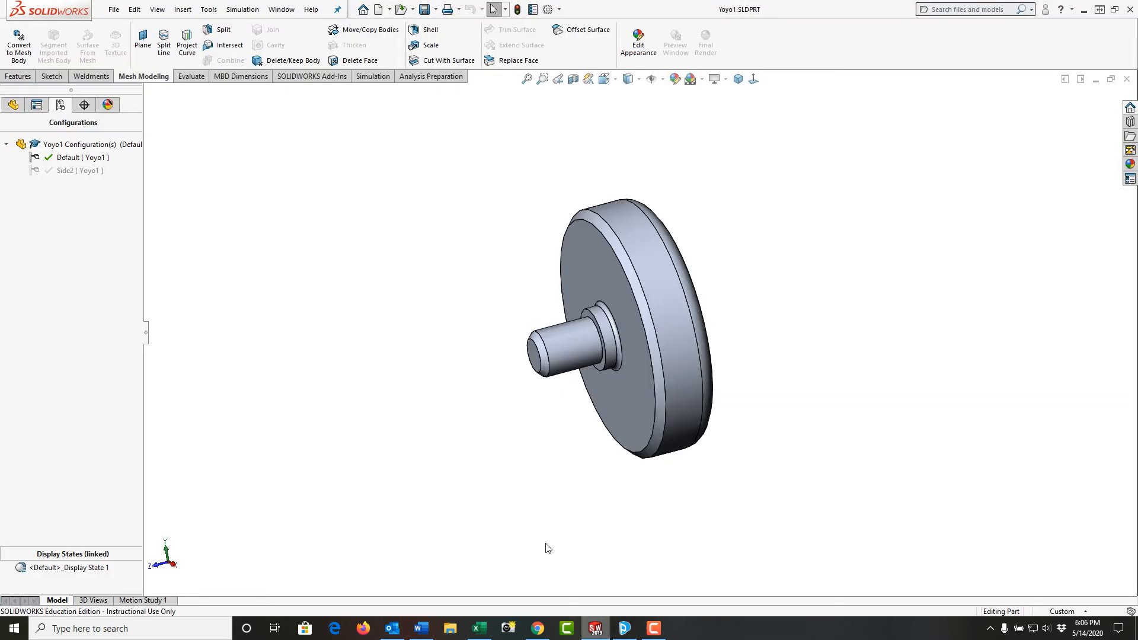
{"action": "double_click", "coordinate": [64, 171]}
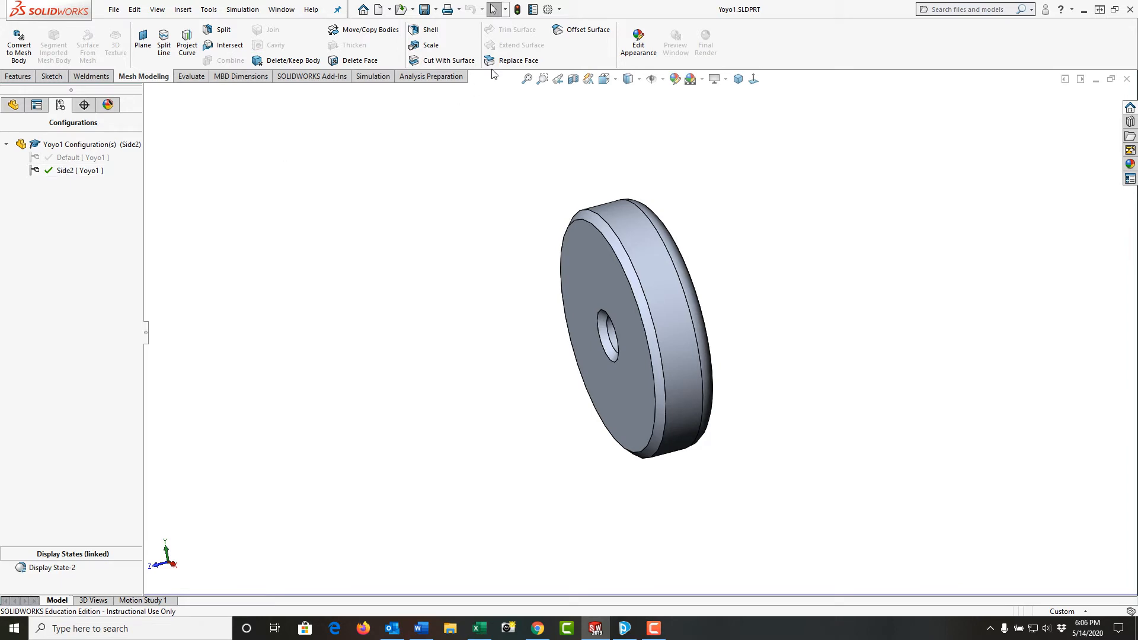
{"action": "left_click", "coordinate": [425, 9]}
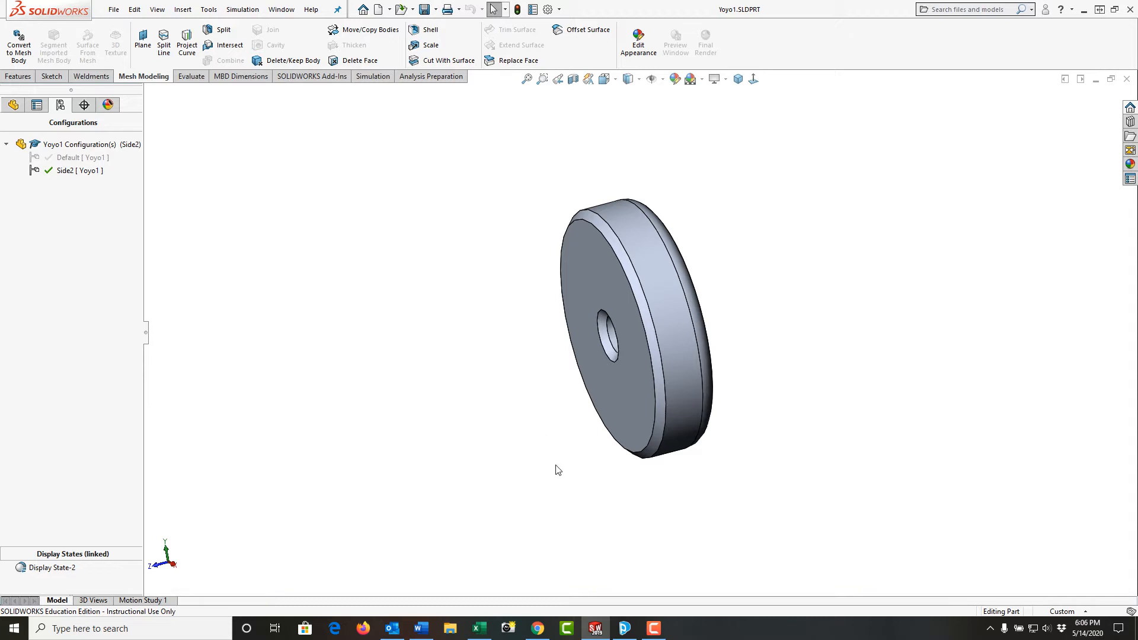
- Switch to GrabCAD Print and add Yoyo1.SLDPRT again to bring in its Side2 version
{"action": "left_click", "coordinate": [625, 629]}
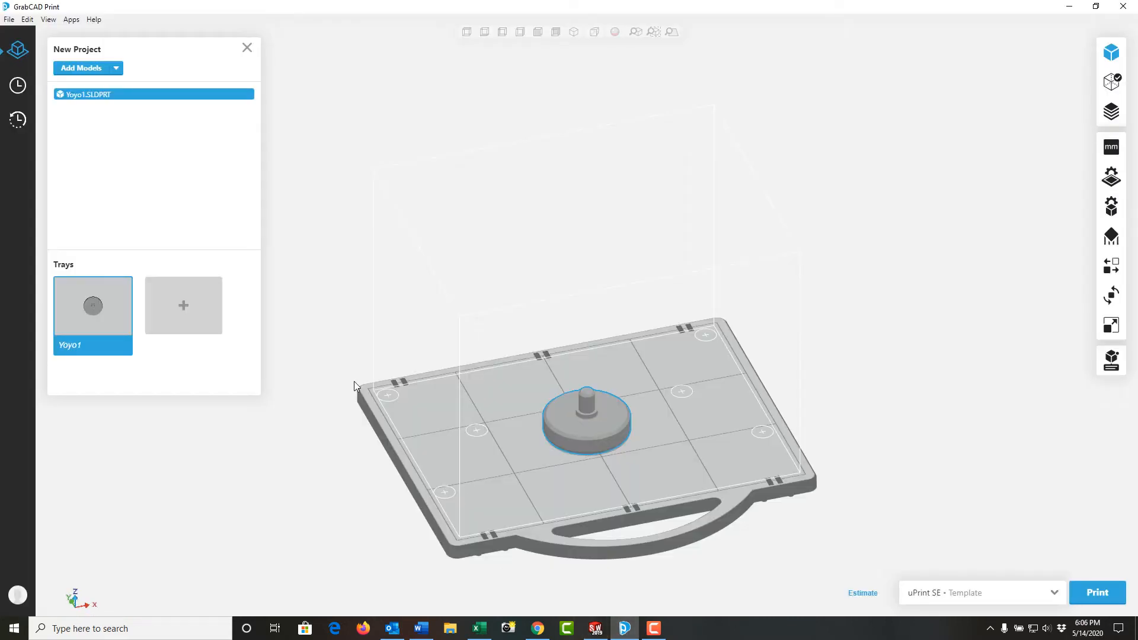
{"action": "left_click", "coordinate": [86, 68]}
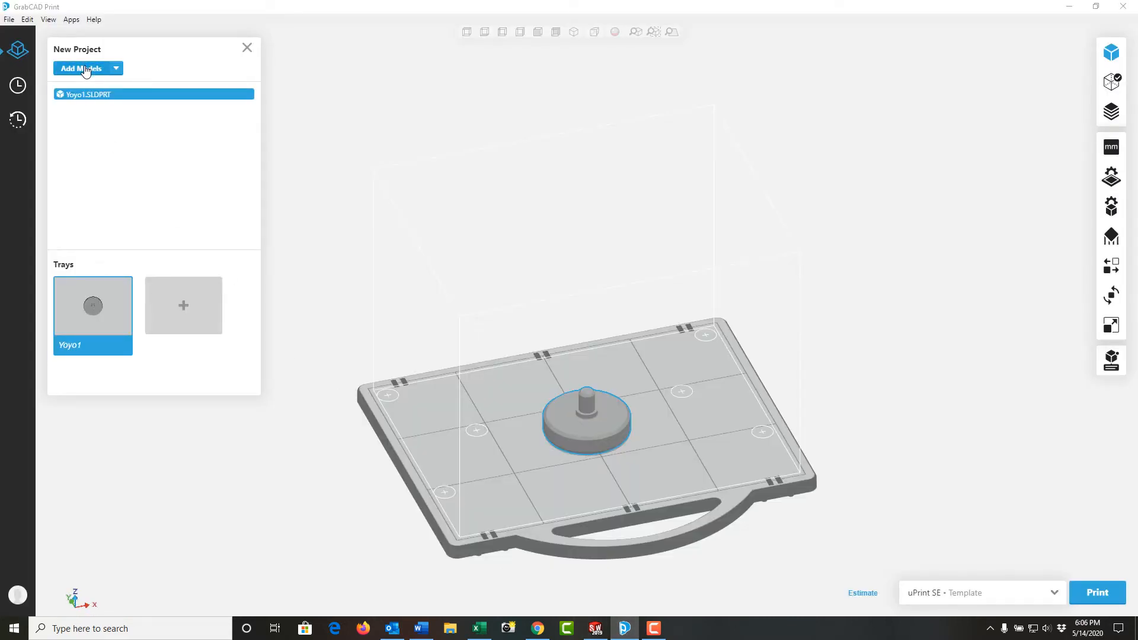
{"action": "left_click", "coordinate": [184, 109]}
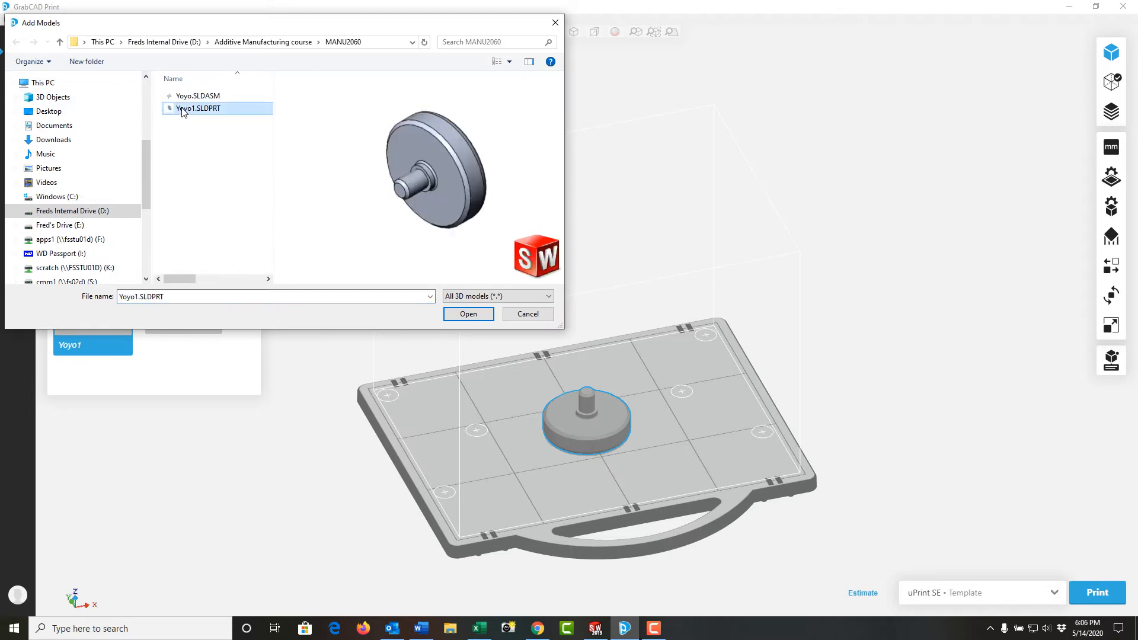
{"action": "left_click", "coordinate": [469, 315]}
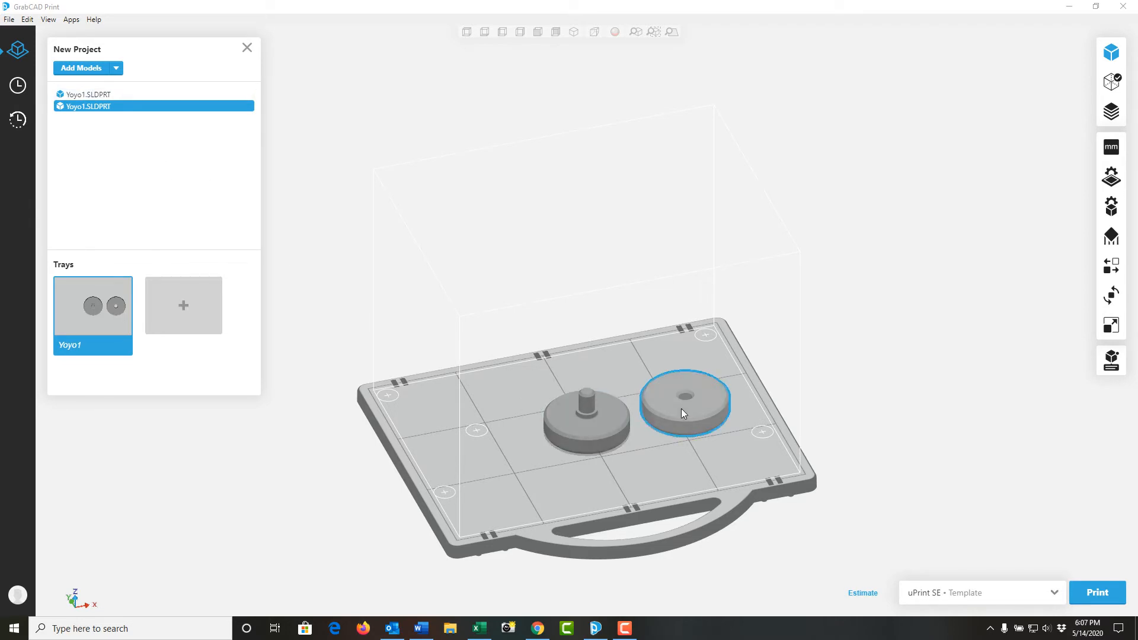
- Move the holed yoyo half into the tray's back-right corner and place the half with the post beside it on its left
{"action": "left_click_drag", "start_coordinate": [684, 410], "coordinate": [683, 374]}
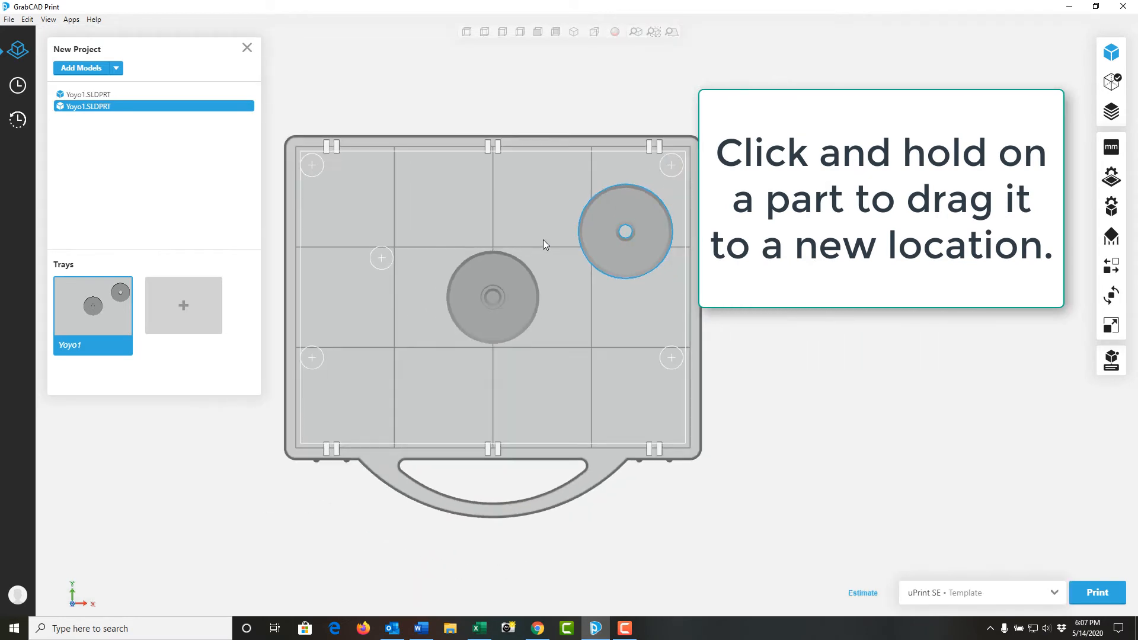
{"action": "left_click_drag", "start_coordinate": [607, 254], "coordinate": [616, 226]}
{"action": "left_click", "coordinate": [525, 300]}
{"action": "left_click_drag", "start_coordinate": [525, 294], "coordinate": [560, 206]}
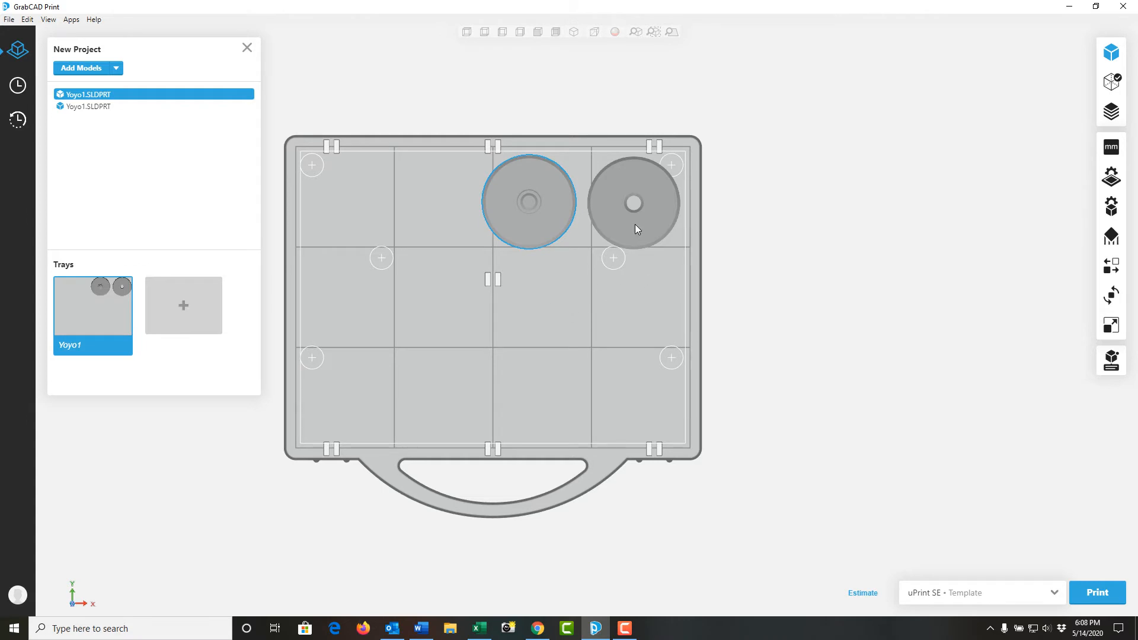
{"action": "left_click_drag", "start_coordinate": [642, 229], "coordinate": [646, 222]}
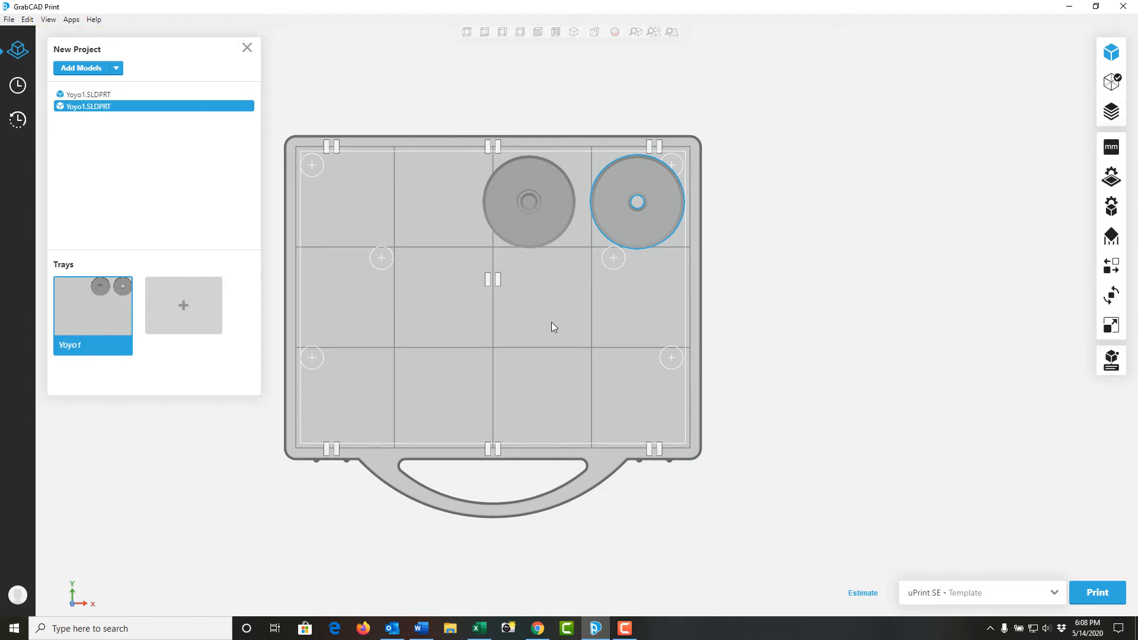
- Close the gap between the two yoyo halves while keeping the holed half inside the build boundary
{"action": "left_click", "coordinate": [543, 255]}
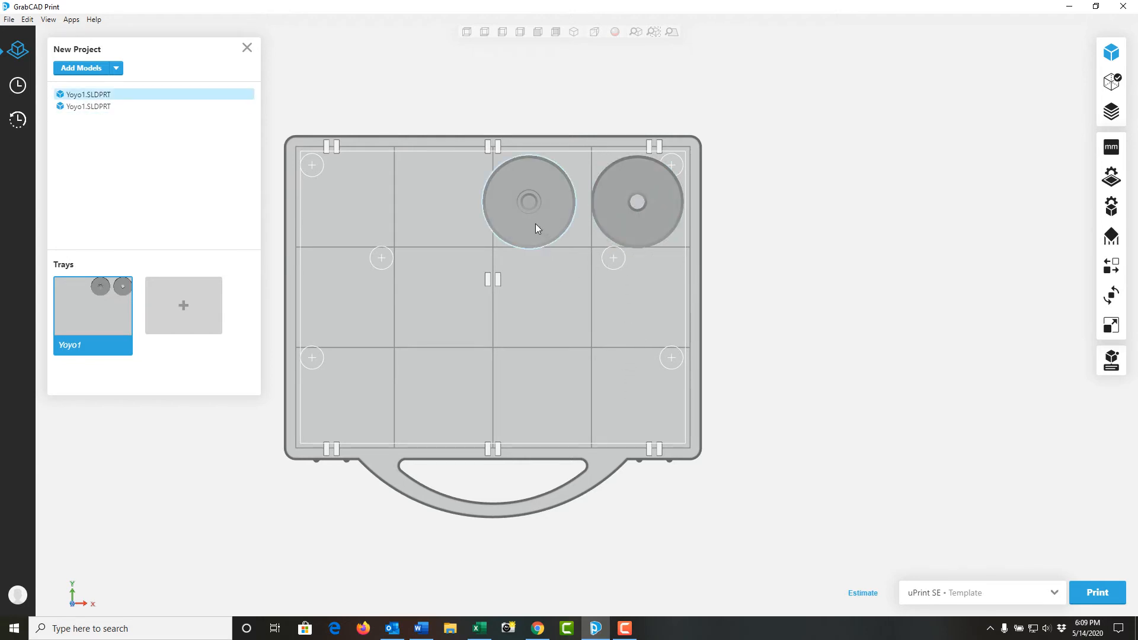
{"action": "mouse_move", "coordinate": [534, 225]}
{"action": "left_mouse_down"}
{"action": "mouse_move", "coordinate": [533, 240]}
{"action": "mouse_move", "coordinate": [547, 221]}
{"action": "left_mouse_up"}
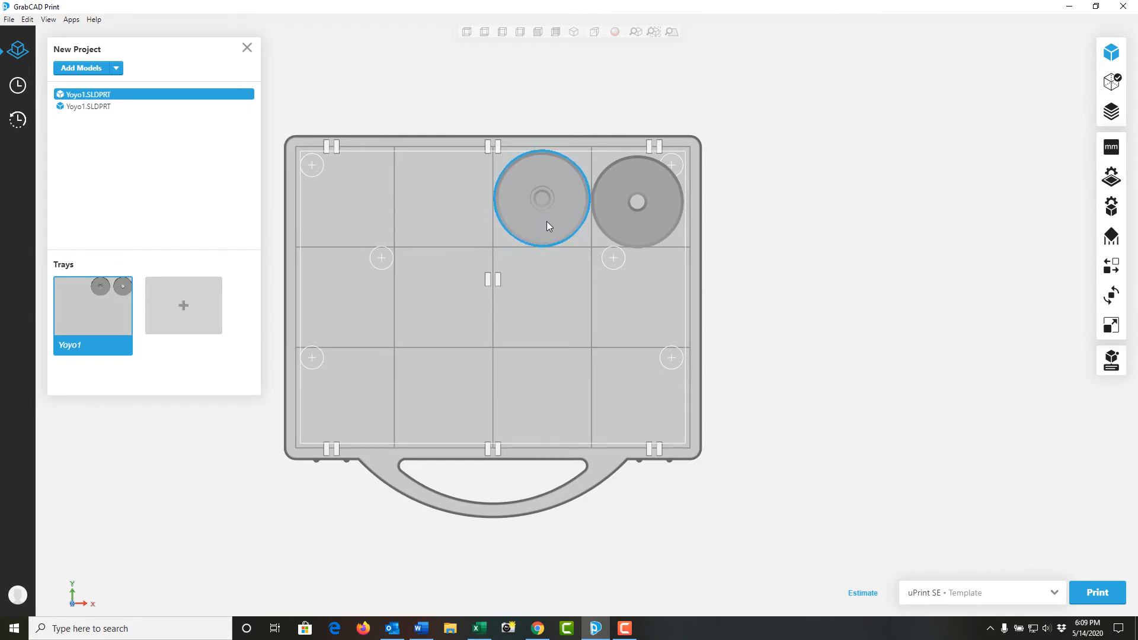
{"action": "left_click_drag", "start_coordinate": [626, 226], "coordinate": [627, 223]}
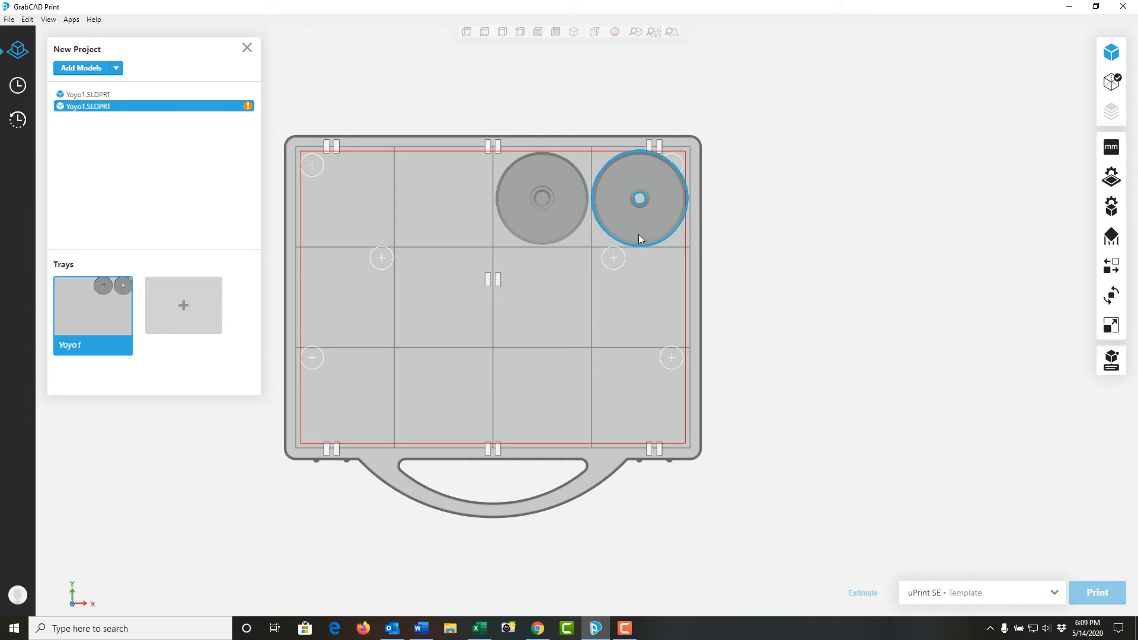
{"action": "left_click_drag", "start_coordinate": [639, 228], "coordinate": [636, 231]}
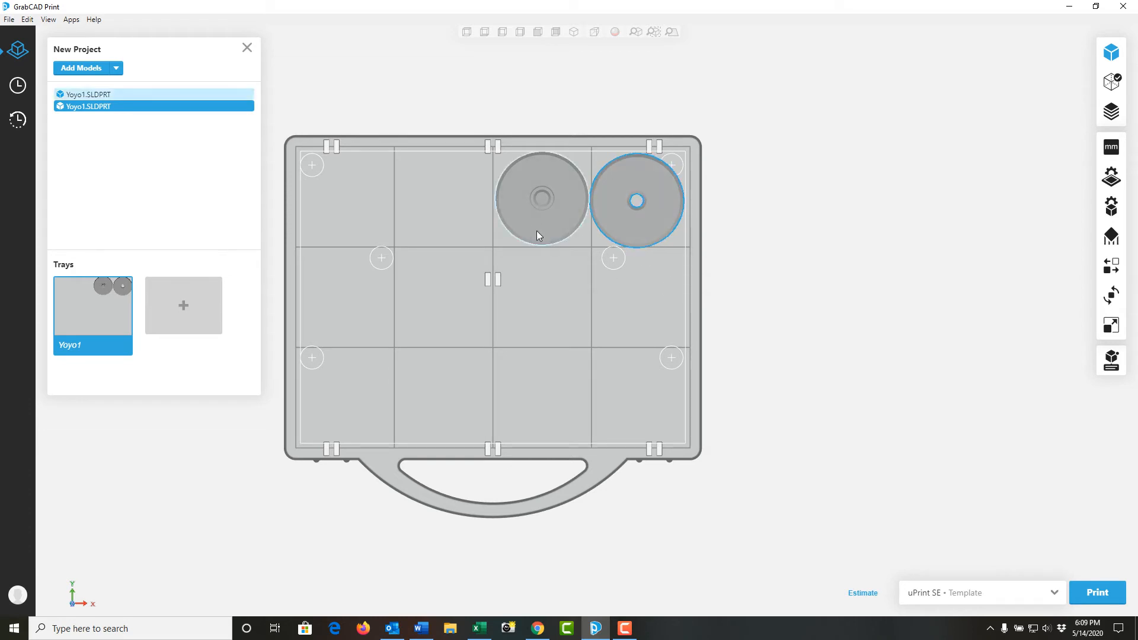
- Create 3 duplicates of the holed yoyo half
{"action": "right_click", "coordinate": [625, 231]}
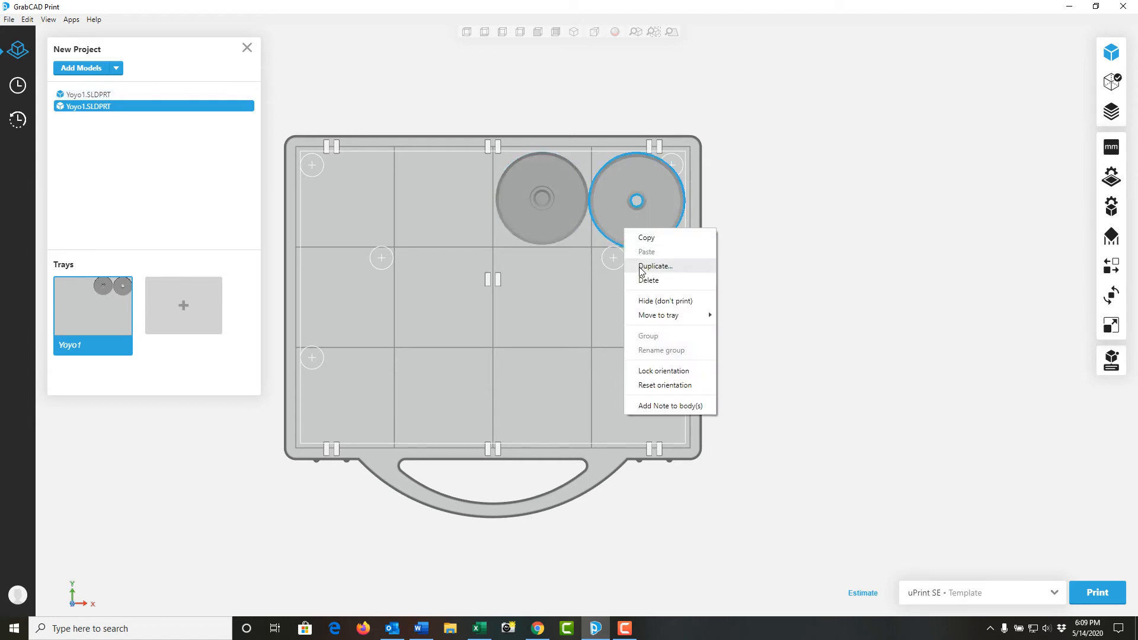
{"action": "right_click", "coordinate": [148, 104]}
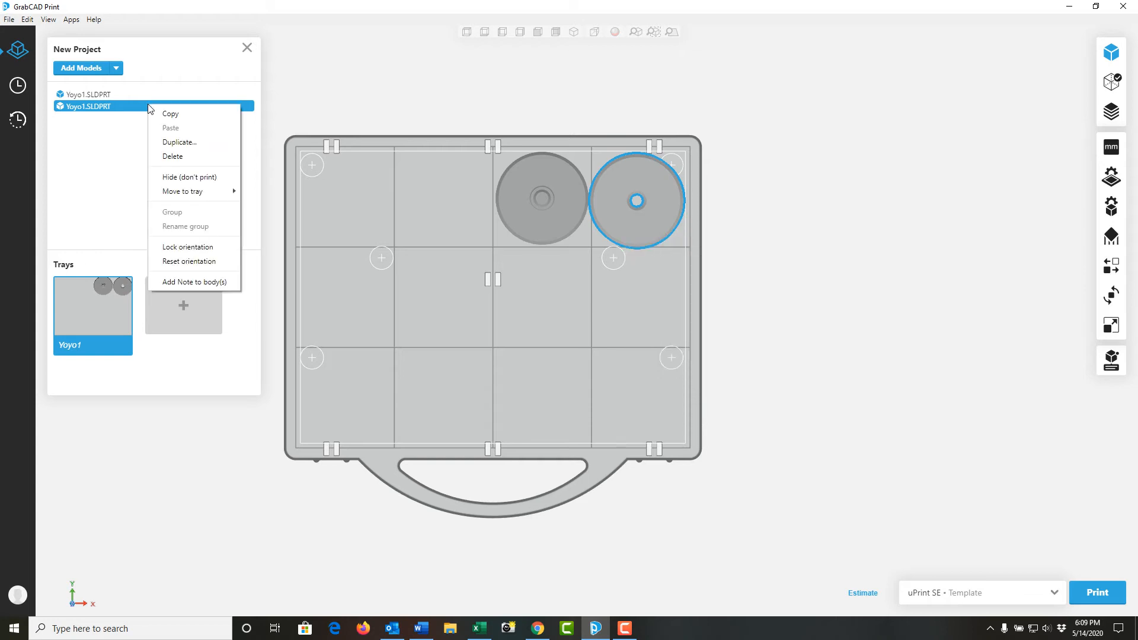
{"action": "left_click", "coordinate": [179, 143]}
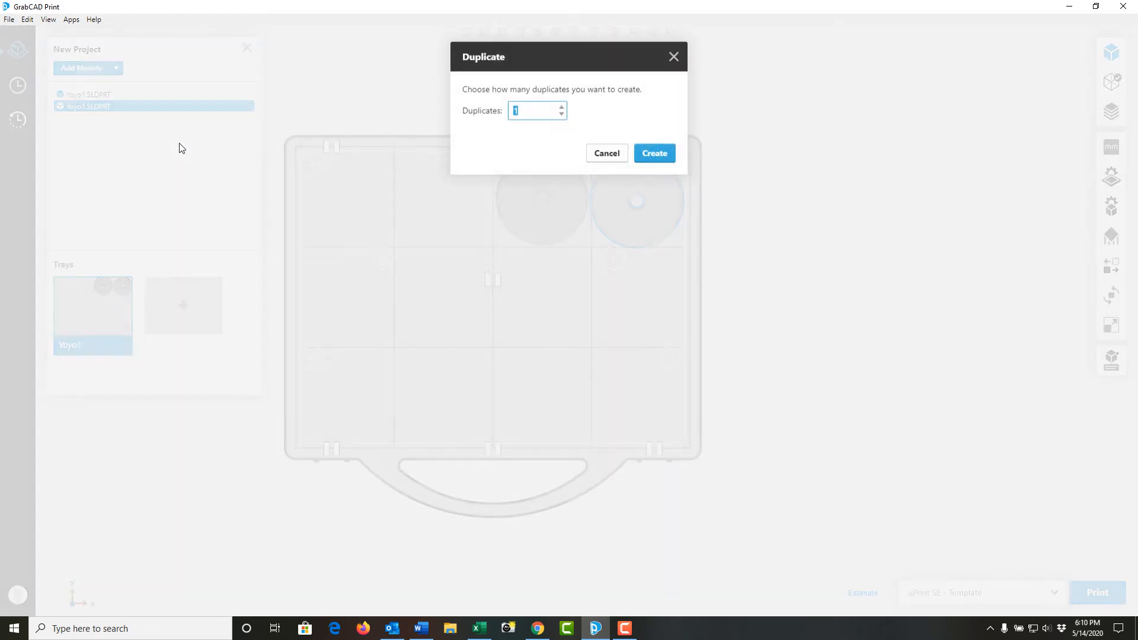
{"action": "left_click", "coordinate": [561, 109]}
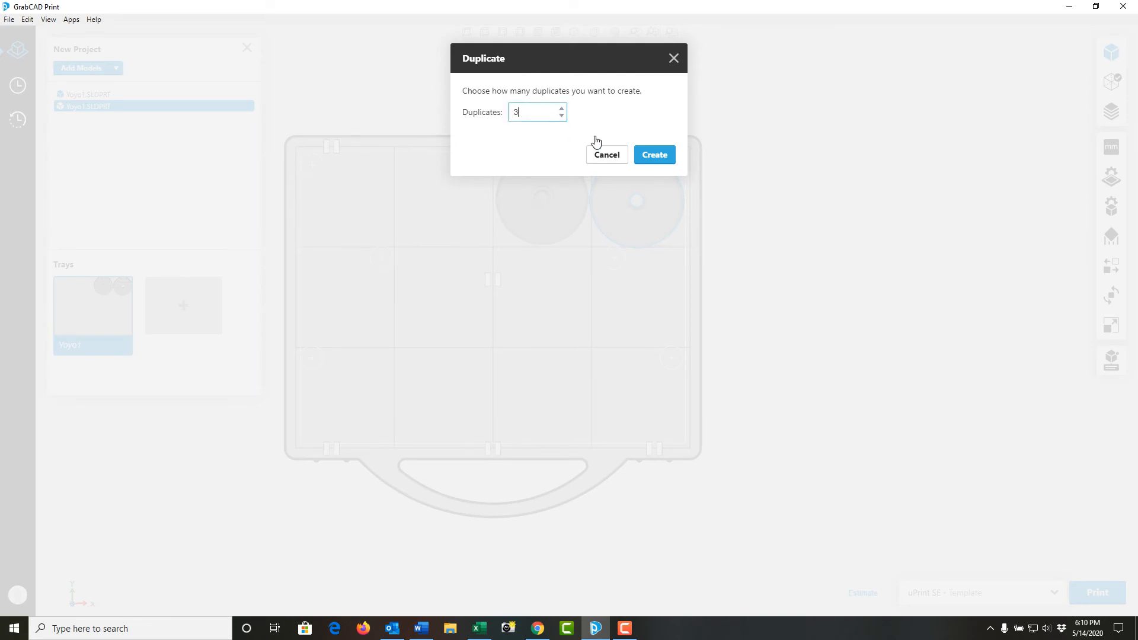
{"action": "left_click", "coordinate": [653, 157]}
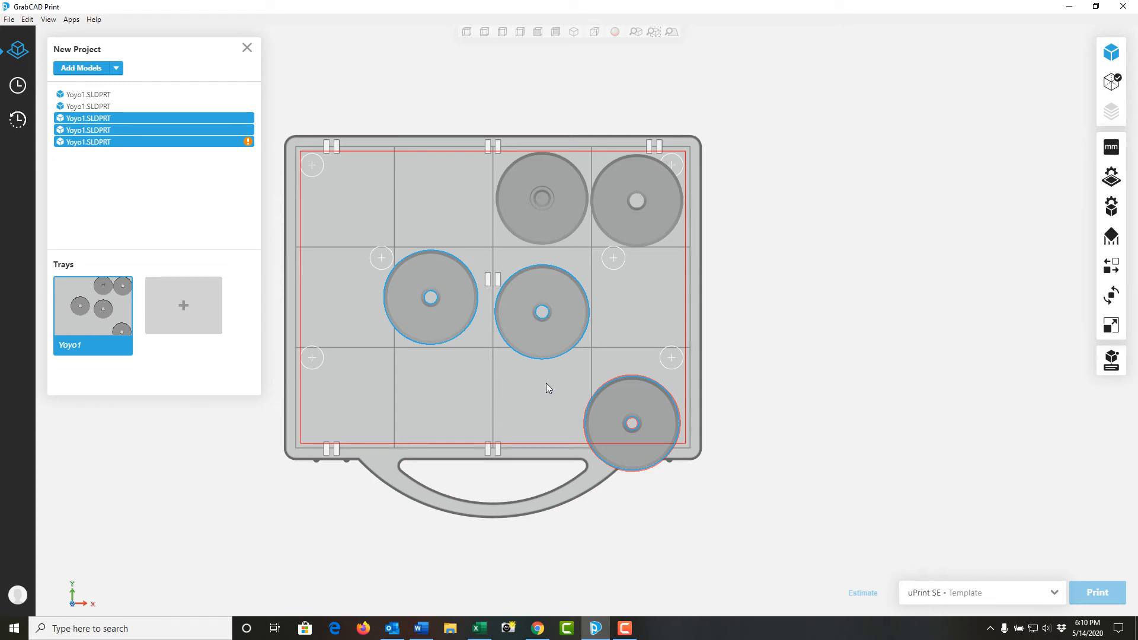
- Arrange the three duplicates on the tray, two in the right-hand column in front of the corner part and one left of the post half
{"action": "left_click_drag", "start_coordinate": [554, 330], "coordinate": [487, 303]}
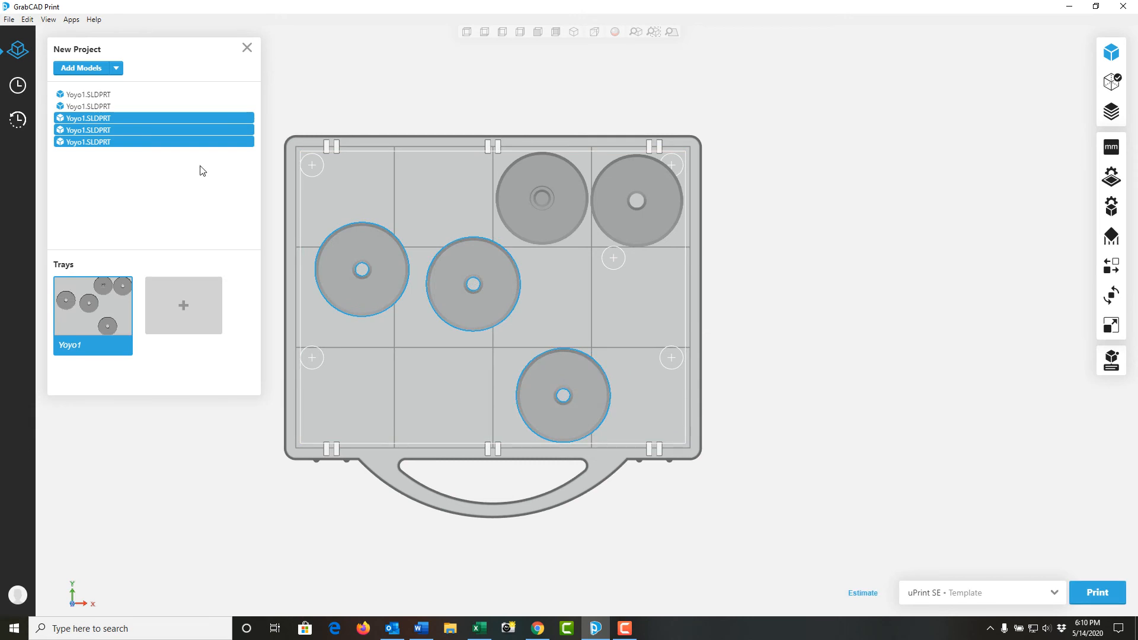
{"action": "left_click", "coordinate": [442, 386]}
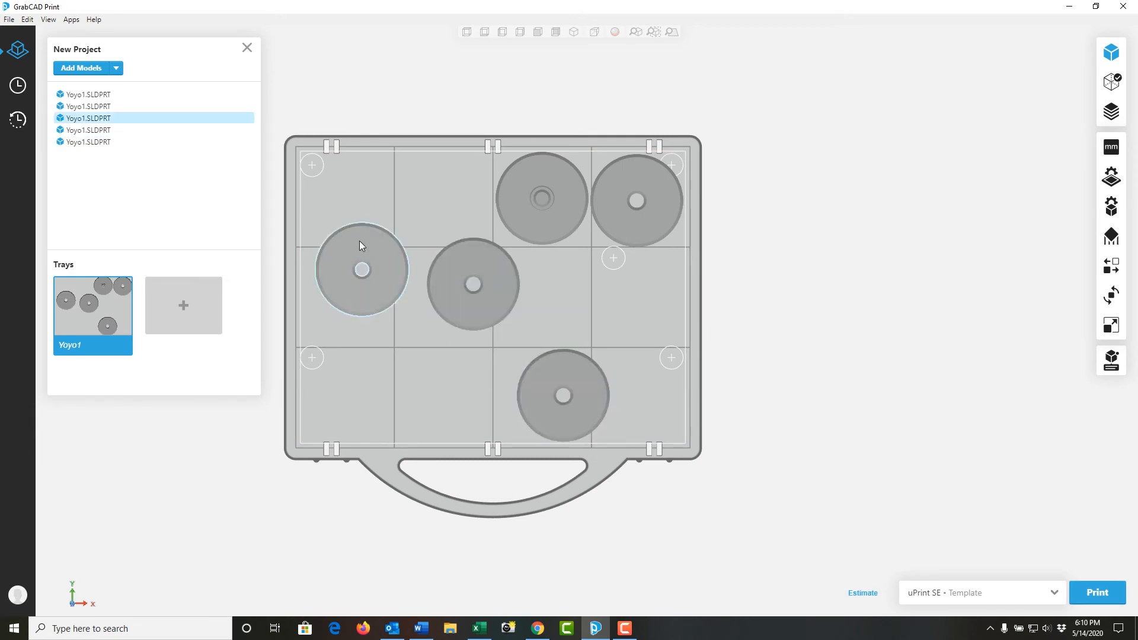
{"action": "left_click", "coordinate": [574, 356]}
{"action": "left_click_drag", "start_coordinate": [552, 375], "coordinate": [619, 286]}
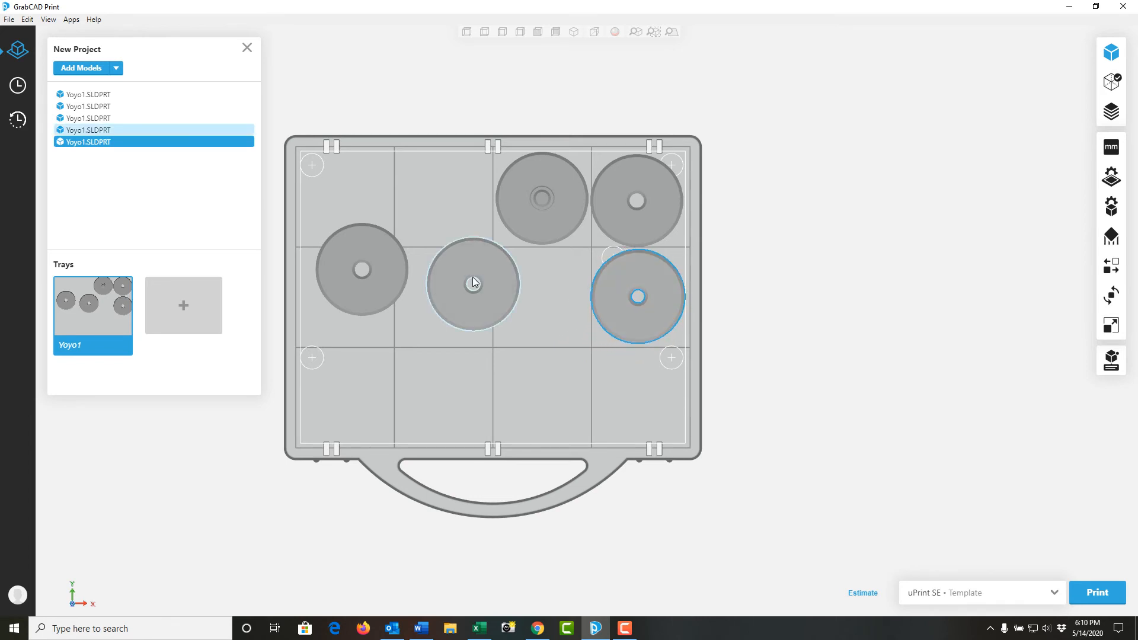
{"action": "left_click_drag", "start_coordinate": [471, 285], "coordinate": [633, 396]}
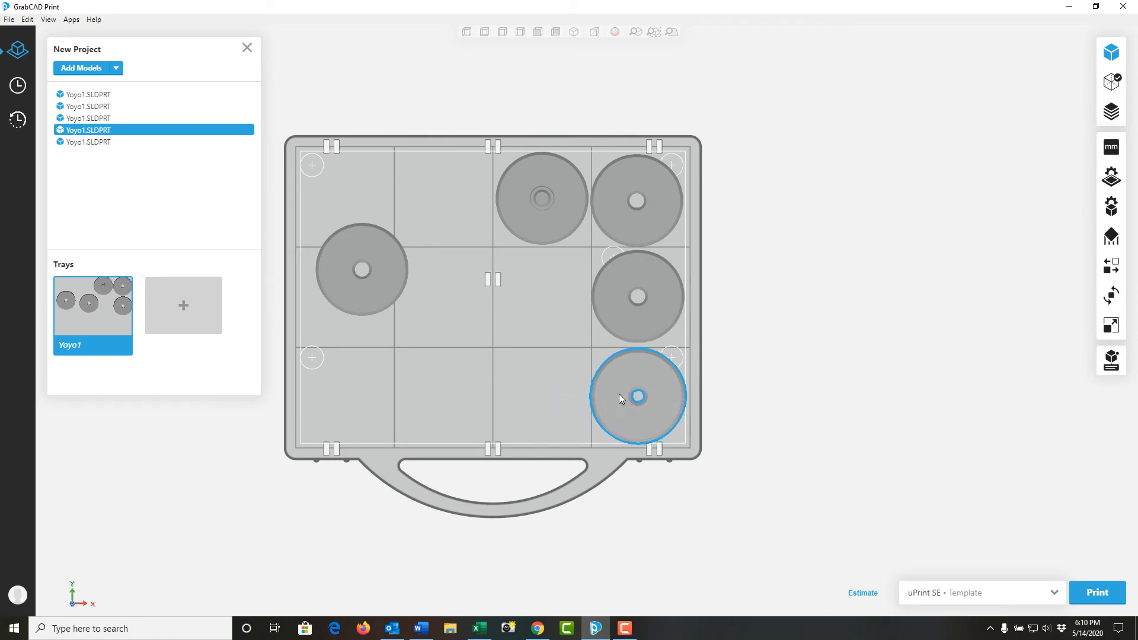
{"action": "left_click_drag", "start_coordinate": [379, 280], "coordinate": [460, 209]}
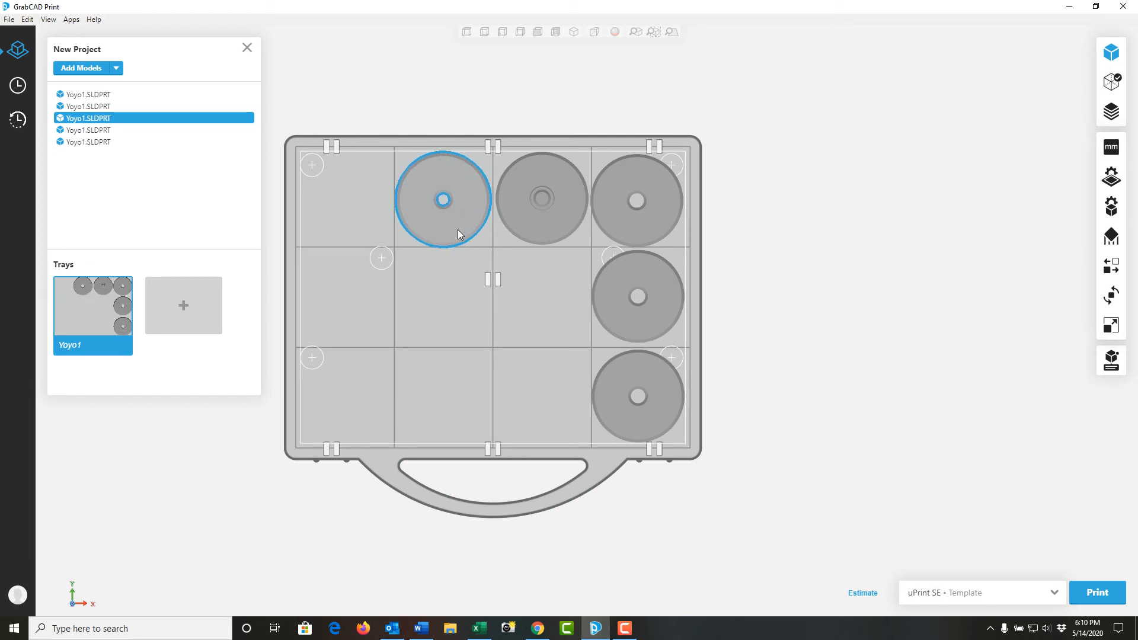
{"action": "left_click", "coordinate": [521, 297]}
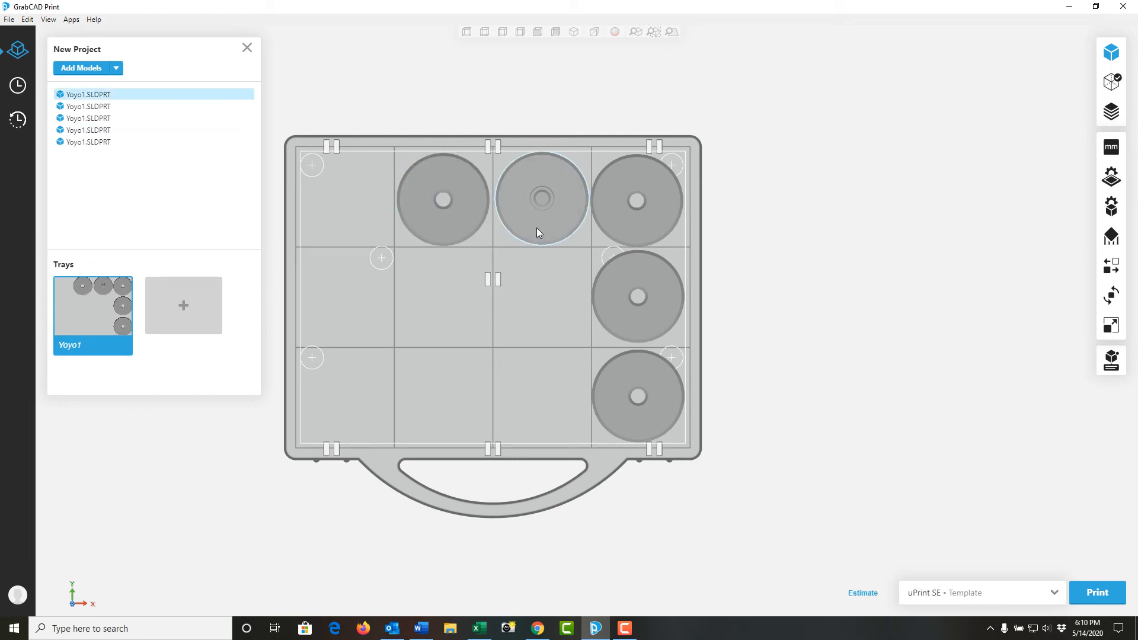
- Create 3 duplicates of the yoyo half with the post
{"action": "right_click", "coordinate": [539, 233]}
{"action": "left_click", "coordinate": [564, 268]}
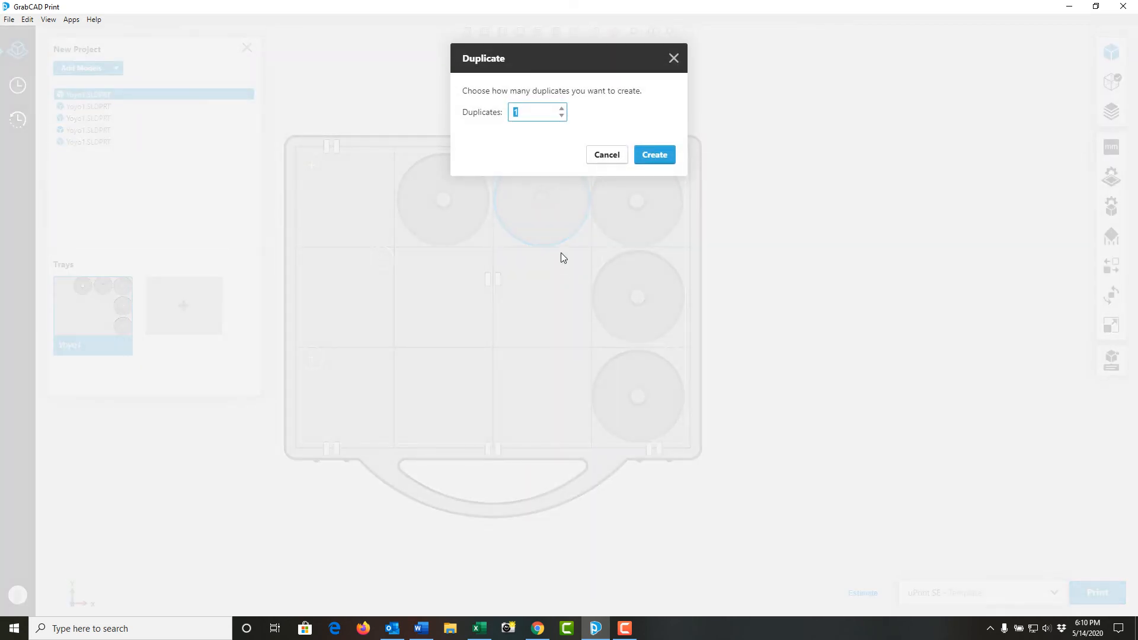
{"action": "left_click", "coordinate": [562, 109]}
{"action": "left_click", "coordinate": [562, 110]}
{"action": "left_click", "coordinate": [655, 155]}
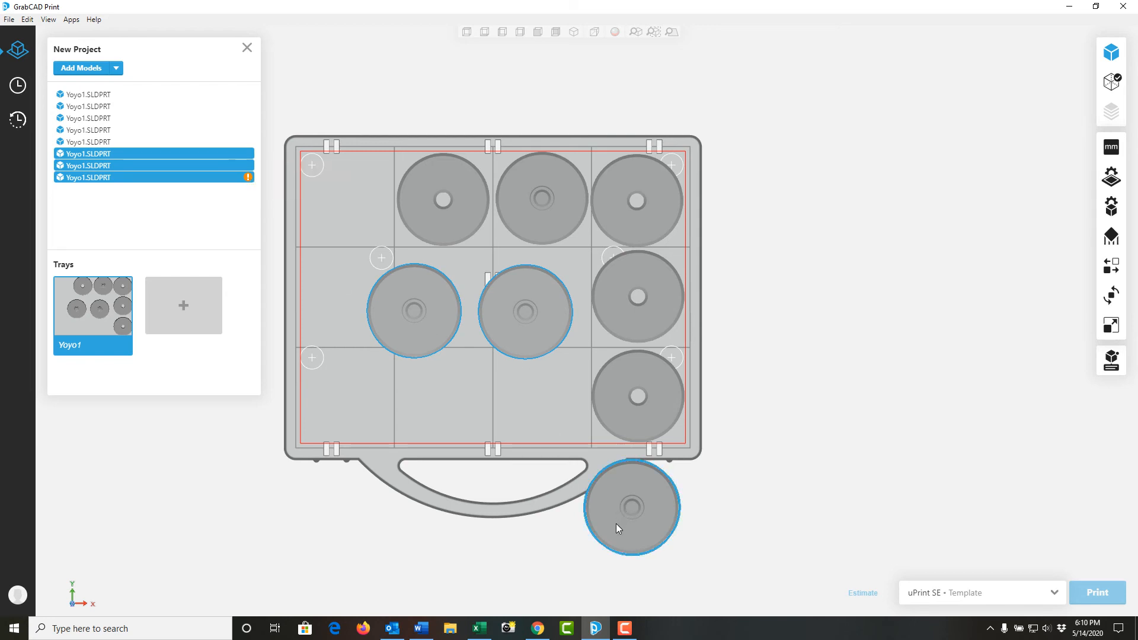
- Arrange the three post-half duplicates on the tray, one in the back-left corner and two in the column in front of the original
{"action": "left_click", "coordinate": [442, 402]}
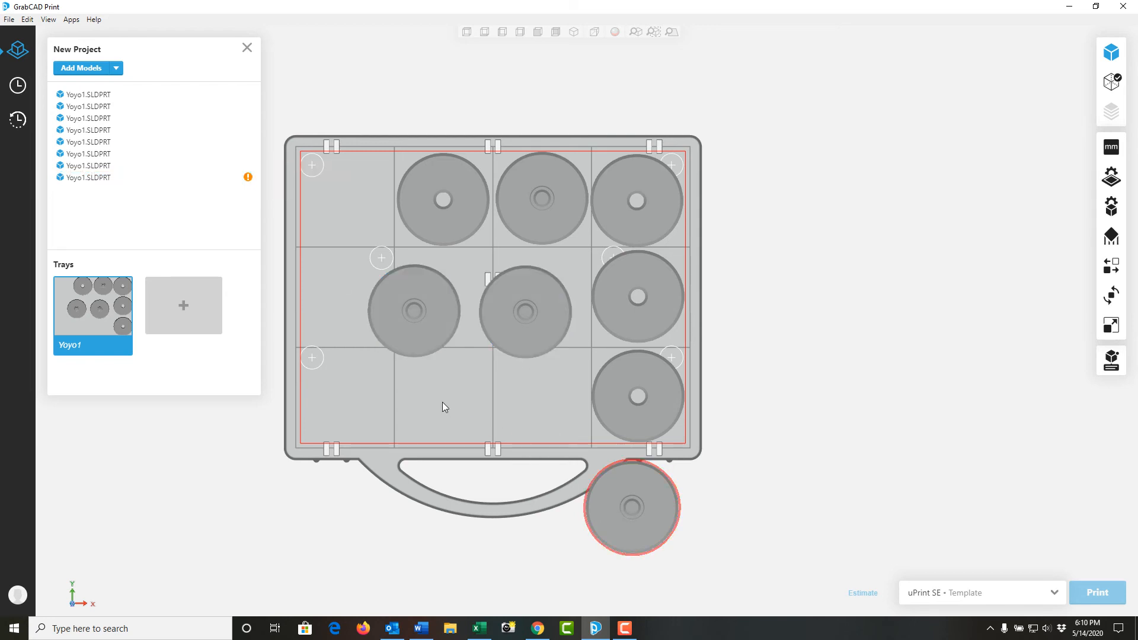
{"action": "left_click_drag", "start_coordinate": [422, 343], "coordinate": [355, 233]}
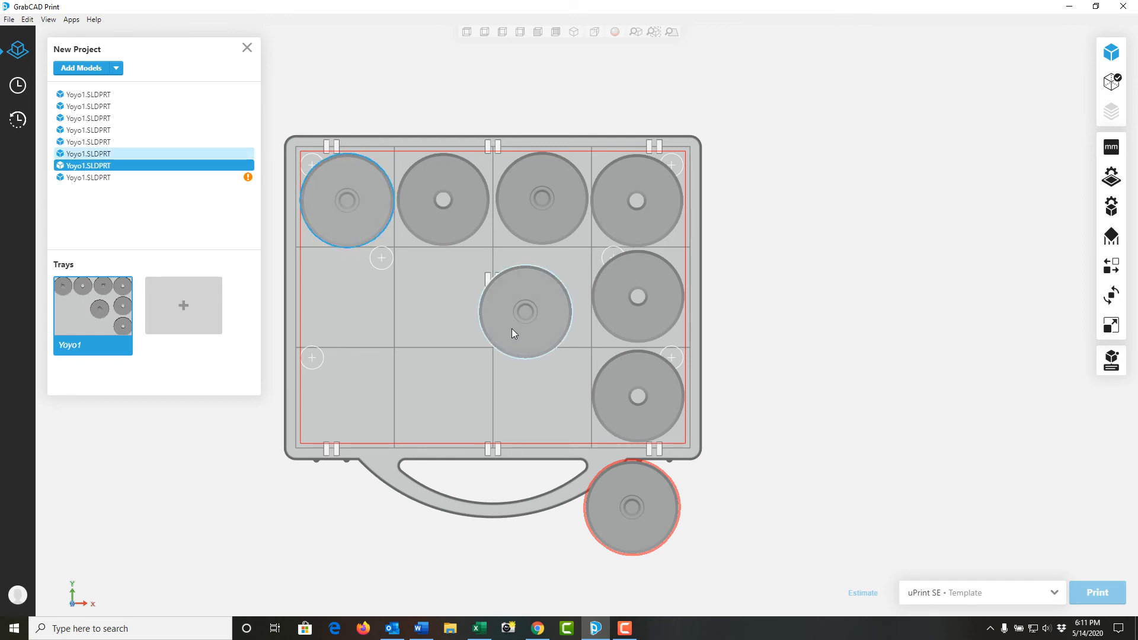
{"action": "left_click_drag", "start_coordinate": [512, 329], "coordinate": [529, 313]}
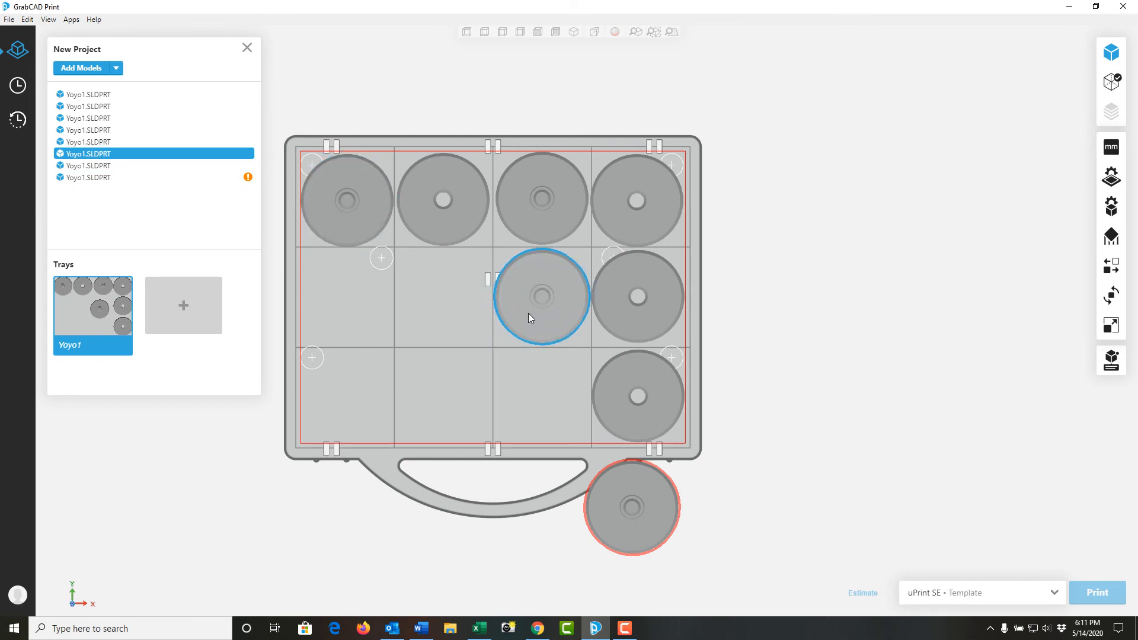
{"action": "left_click_drag", "start_coordinate": [611, 525], "coordinate": [521, 414]}
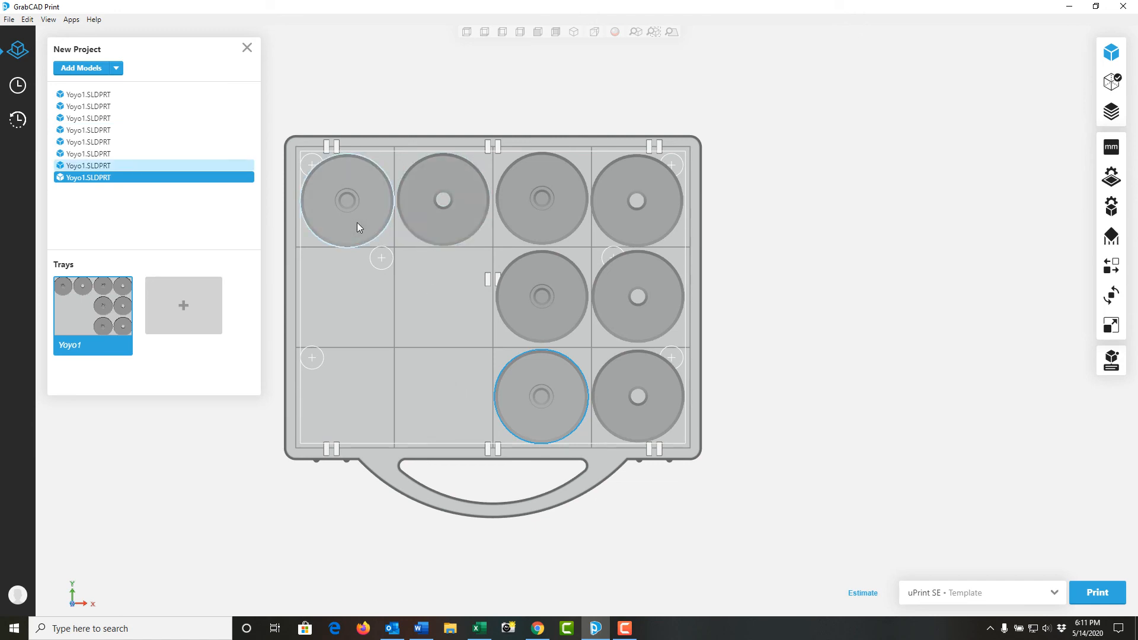
- Create 2 duplicates of the holed yoyo half in the tray's back row, second column from the left
{"action": "right_click", "coordinate": [453, 230]}
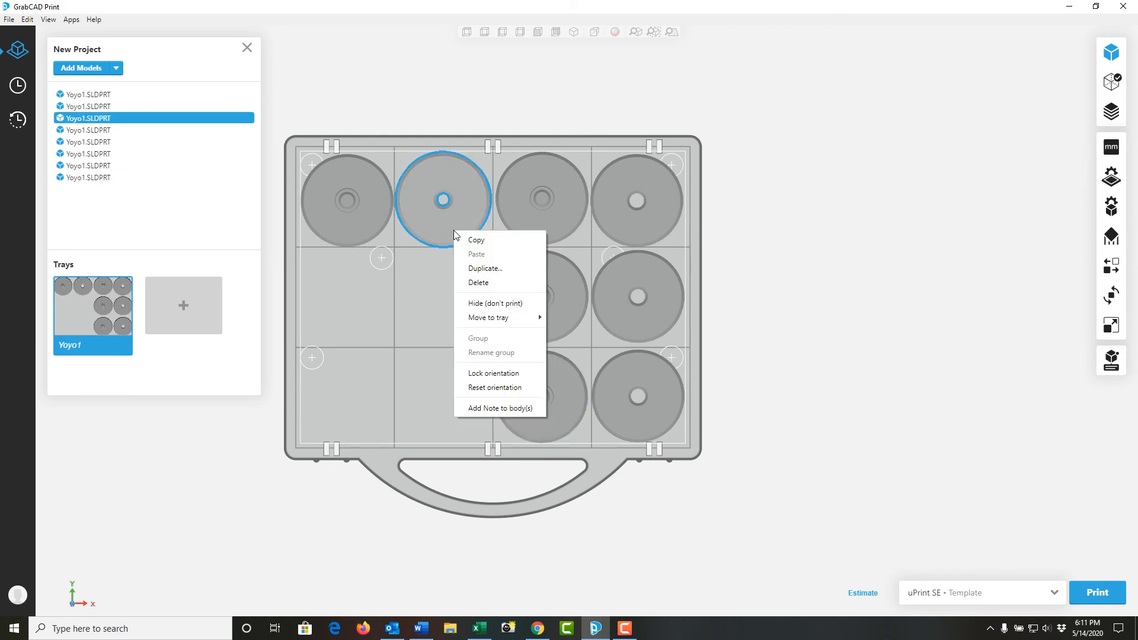
{"action": "left_click", "coordinate": [479, 269]}
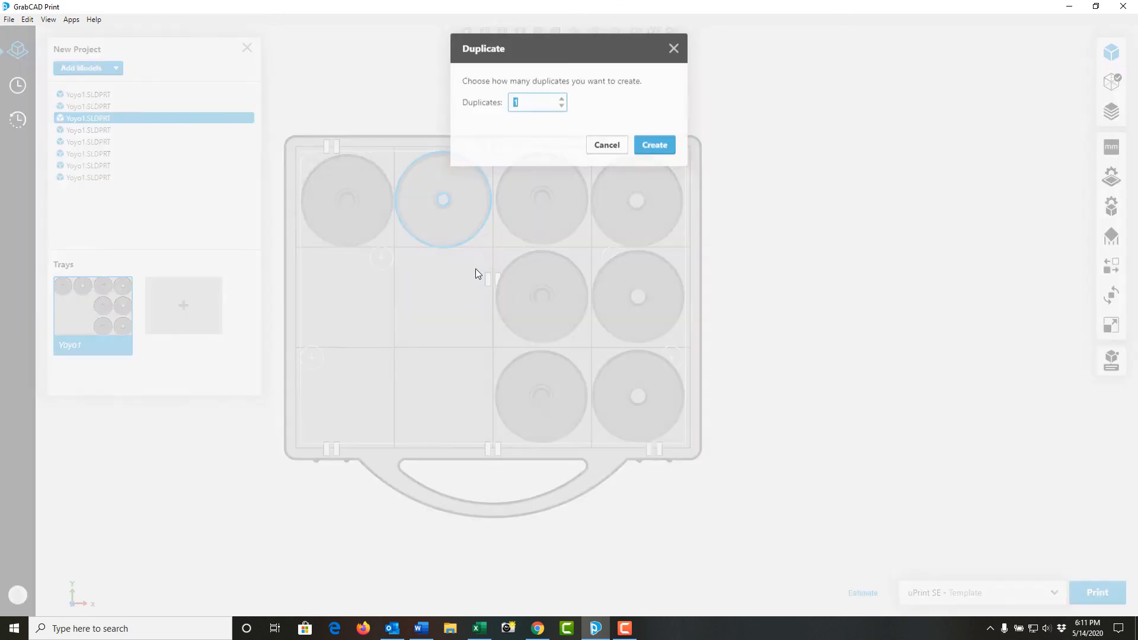
{"action": "left_click", "coordinate": [563, 110]}
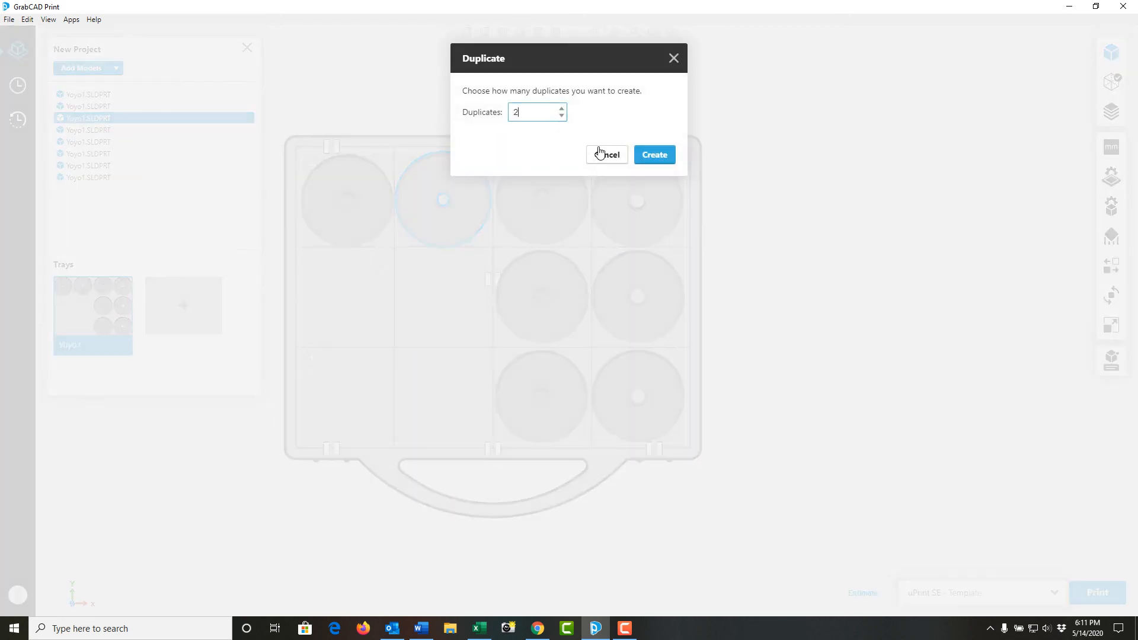
{"action": "left_click", "coordinate": [654, 156]}
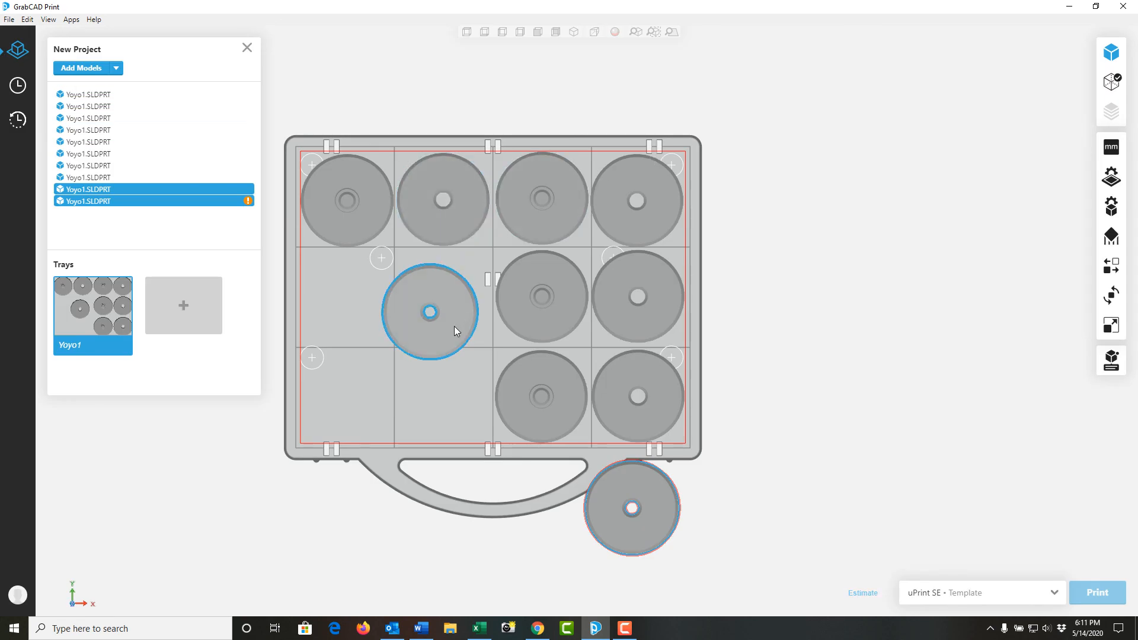
- Place the two holed-half duplicates in the tray's second column from the left, filling the middle and front rows
{"action": "left_click", "coordinate": [429, 386]}
{"action": "left_click", "coordinate": [432, 330]}
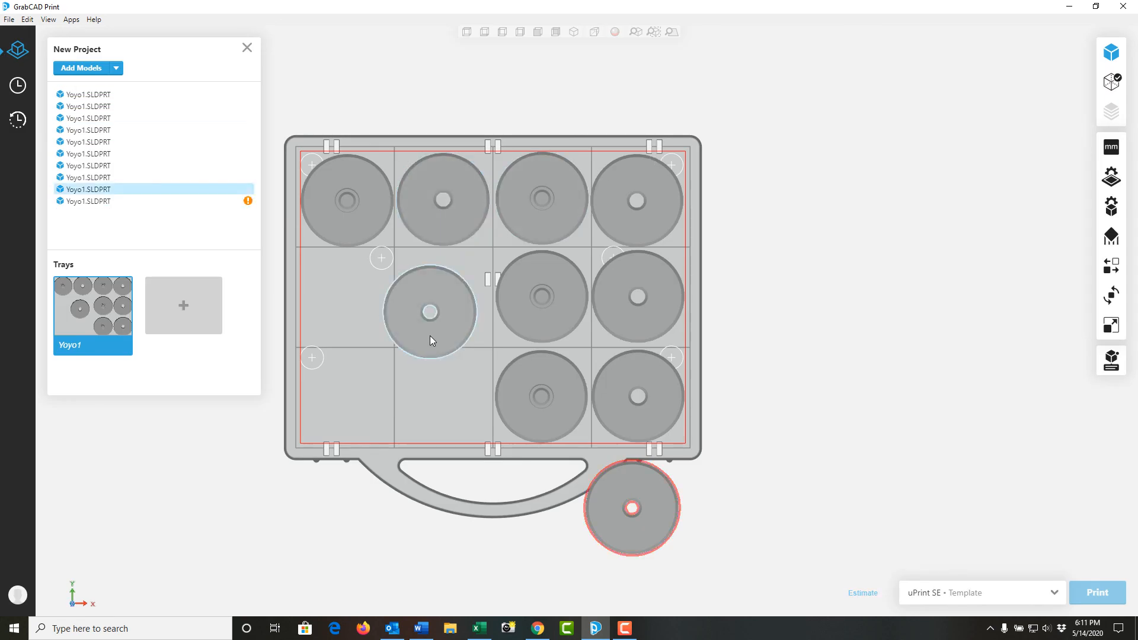
{"action": "left_click_drag", "start_coordinate": [431, 339], "coordinate": [444, 326]}
{"action": "left_click_drag", "start_coordinate": [627, 544], "coordinate": [437, 430]}
{"action": "left_click", "coordinate": [357, 394]}
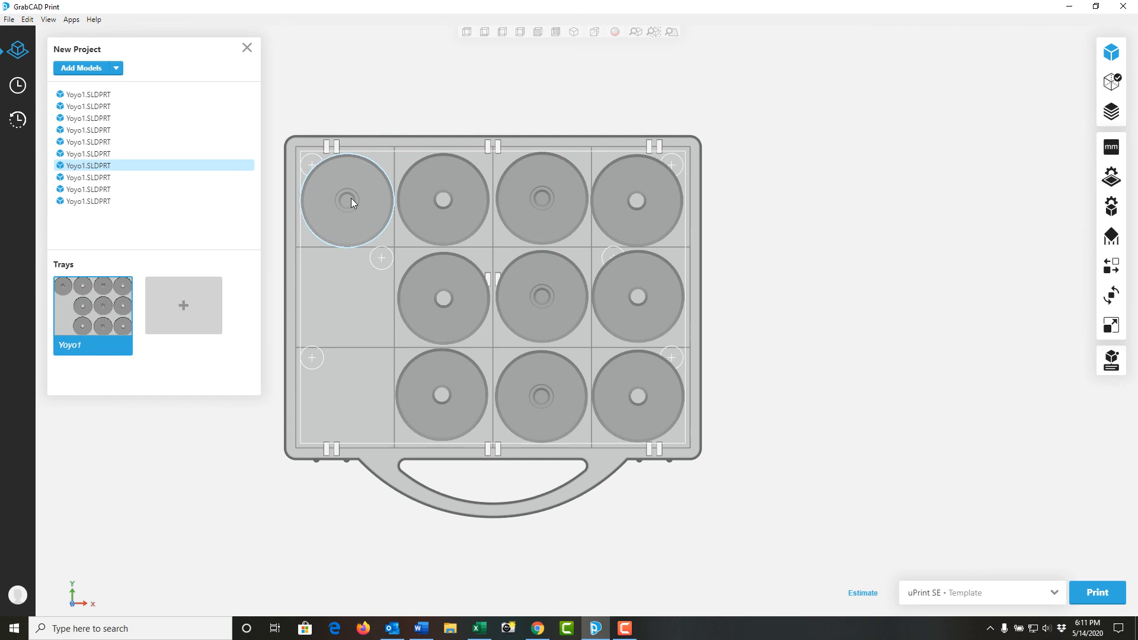
- Create 2 duplicates of the post half in the tray's back-left corner
{"action": "right_click", "coordinate": [343, 229]}
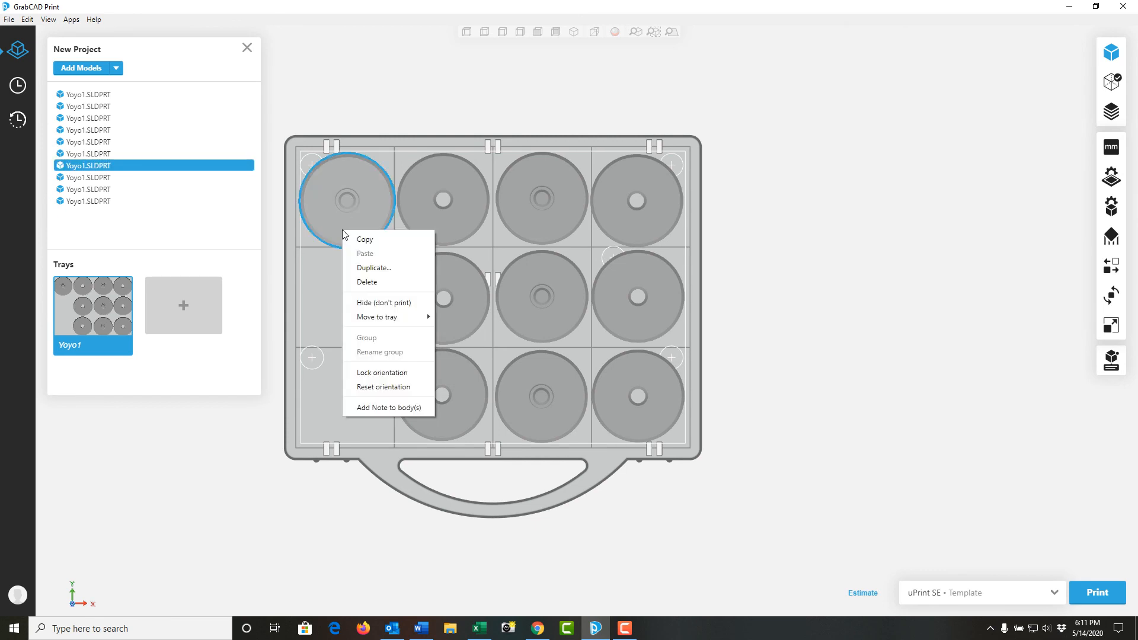
{"action": "left_click", "coordinate": [379, 267]}
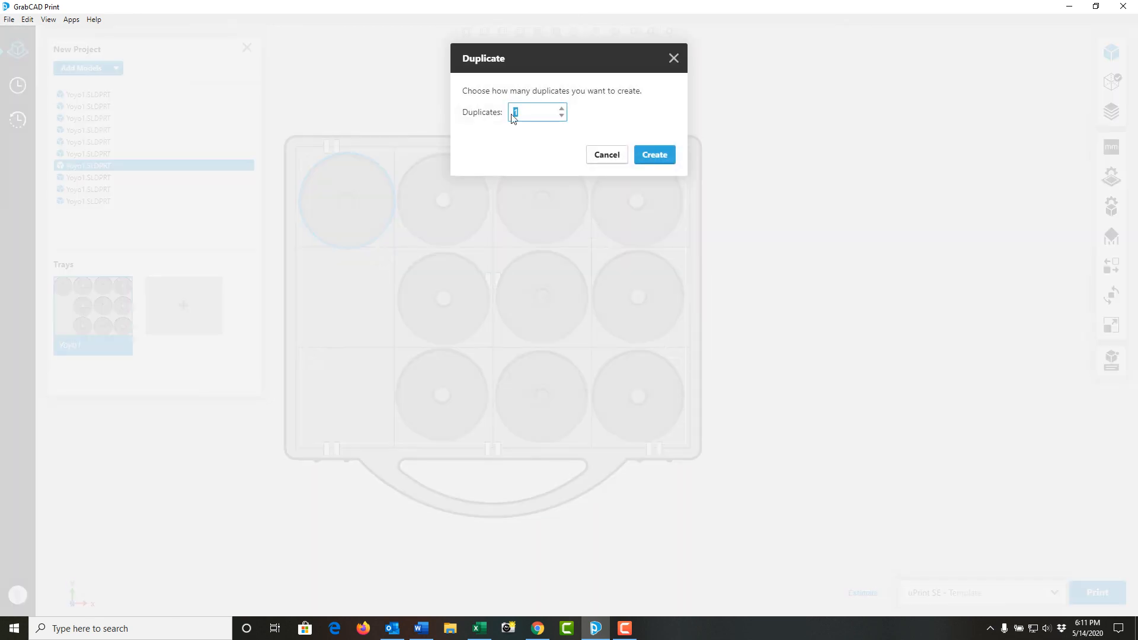
{"action": "left_click", "coordinate": [562, 109]}
{"action": "left_click", "coordinate": [655, 156]}
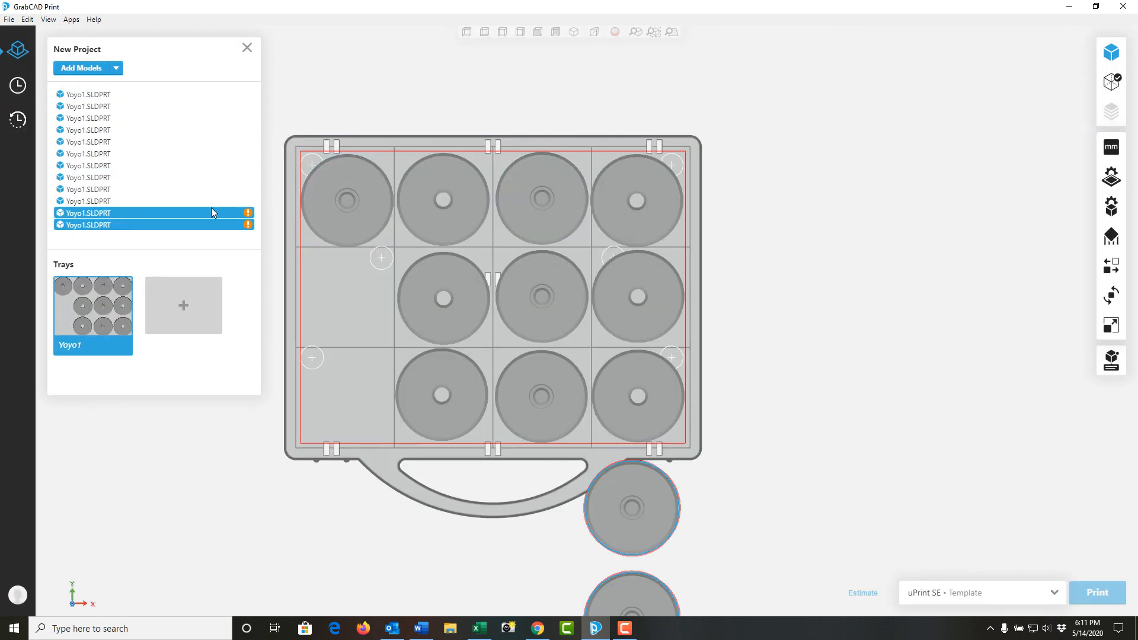
- Move the two new post halves into the middle and front spots of the tray's leftmost column
{"action": "left_click", "coordinate": [345, 305]}
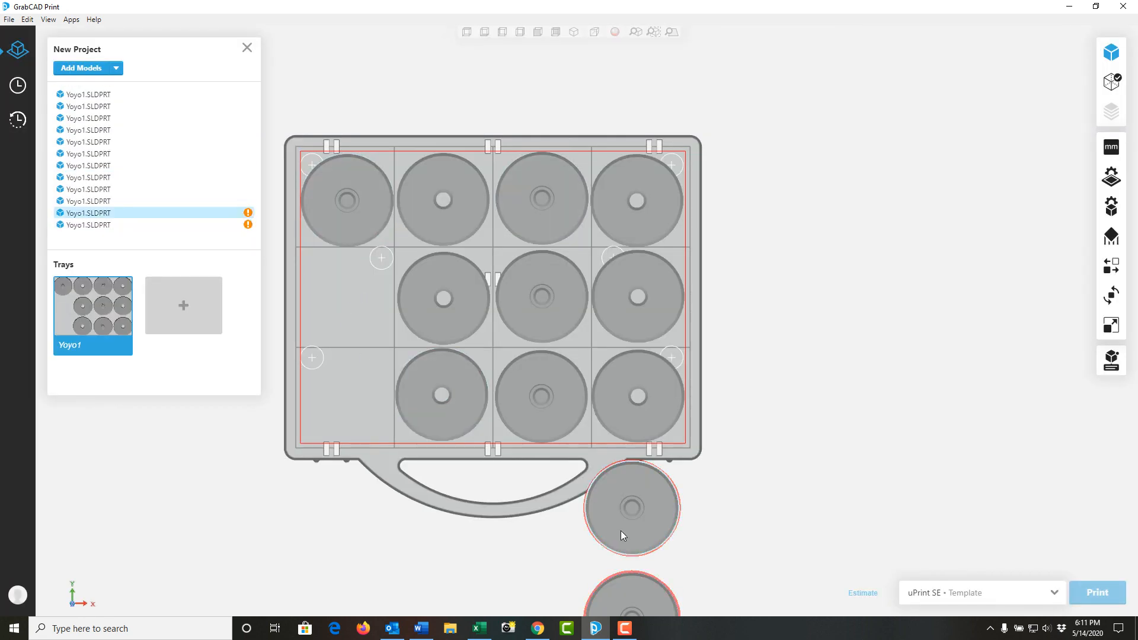
{"action": "left_click_drag", "start_coordinate": [621, 532], "coordinate": [337, 321]}
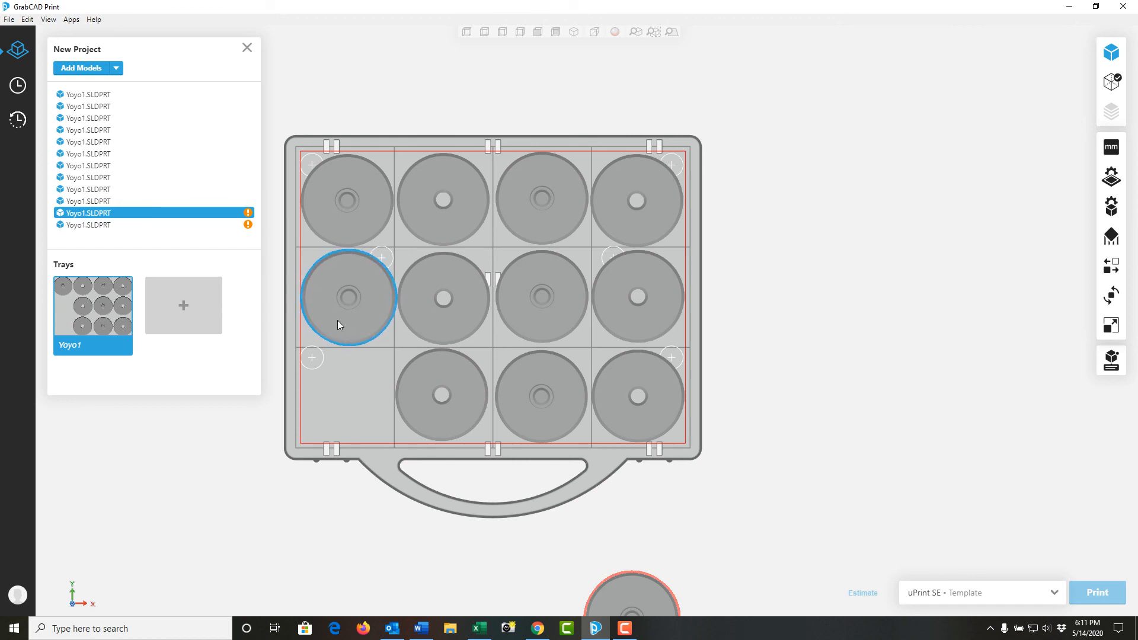
{"action": "left_click_drag", "start_coordinate": [602, 620], "coordinate": [333, 377]}
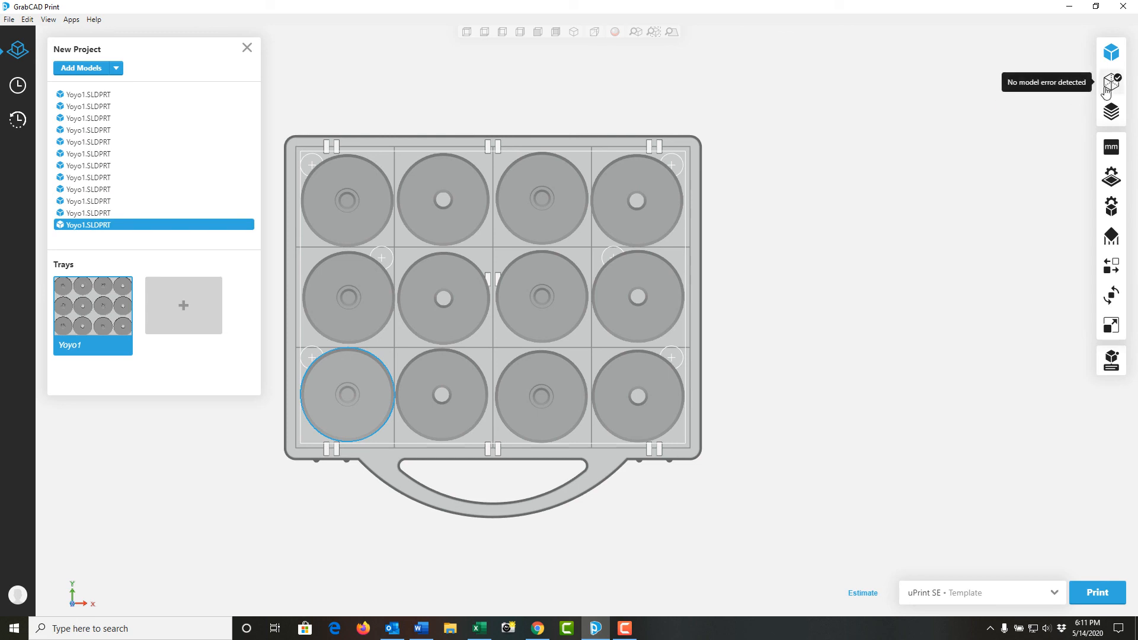
- Deselect the parts, run a print estimate for the filled tray and dismiss the notification
{"action": "left_click", "coordinate": [816, 350]}
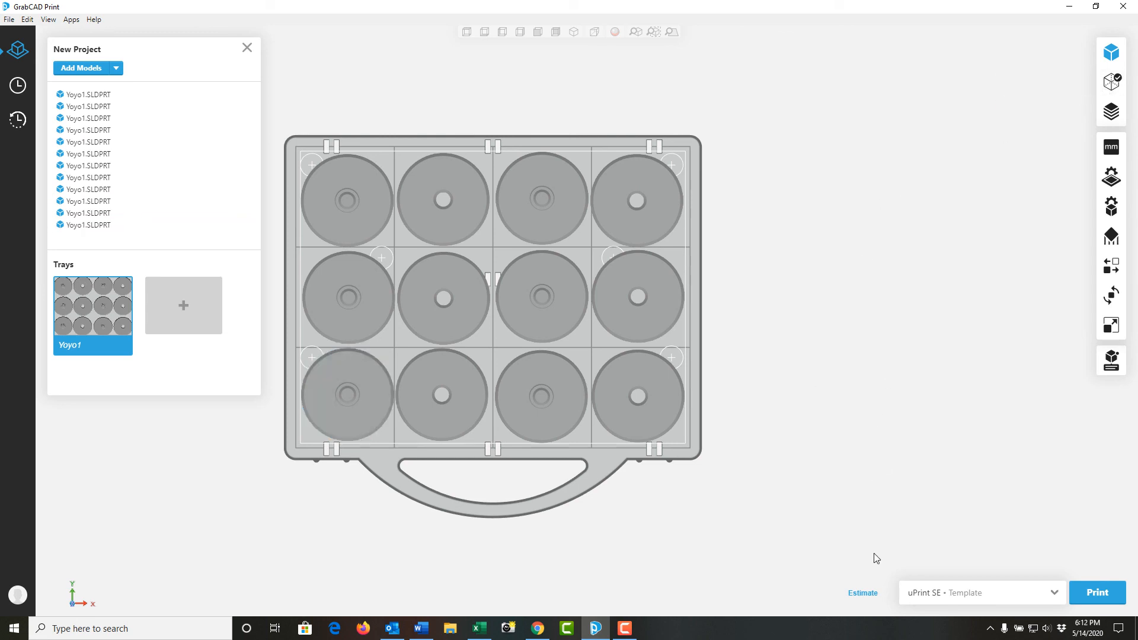
{"action": "left_click", "coordinate": [862, 594]}
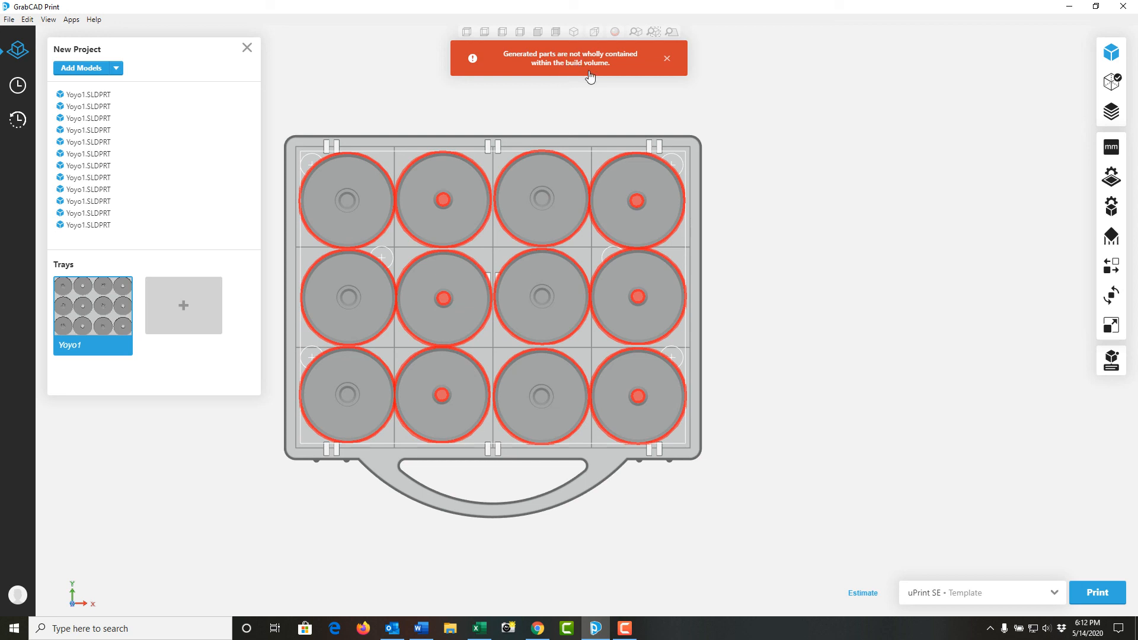
{"action": "left_click", "coordinate": [667, 60]}
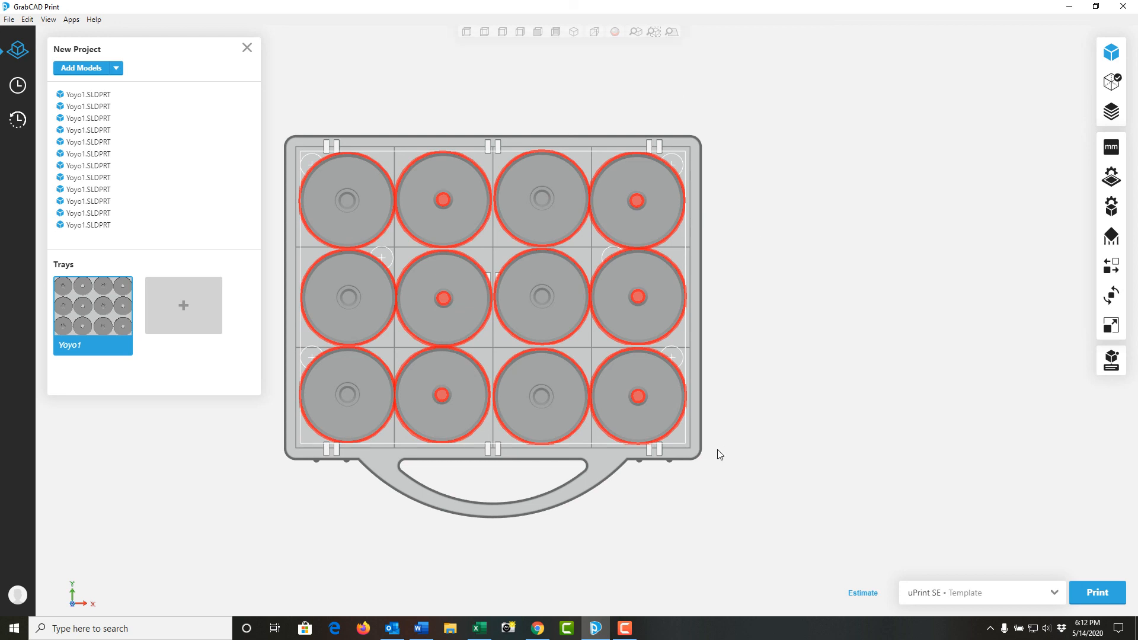